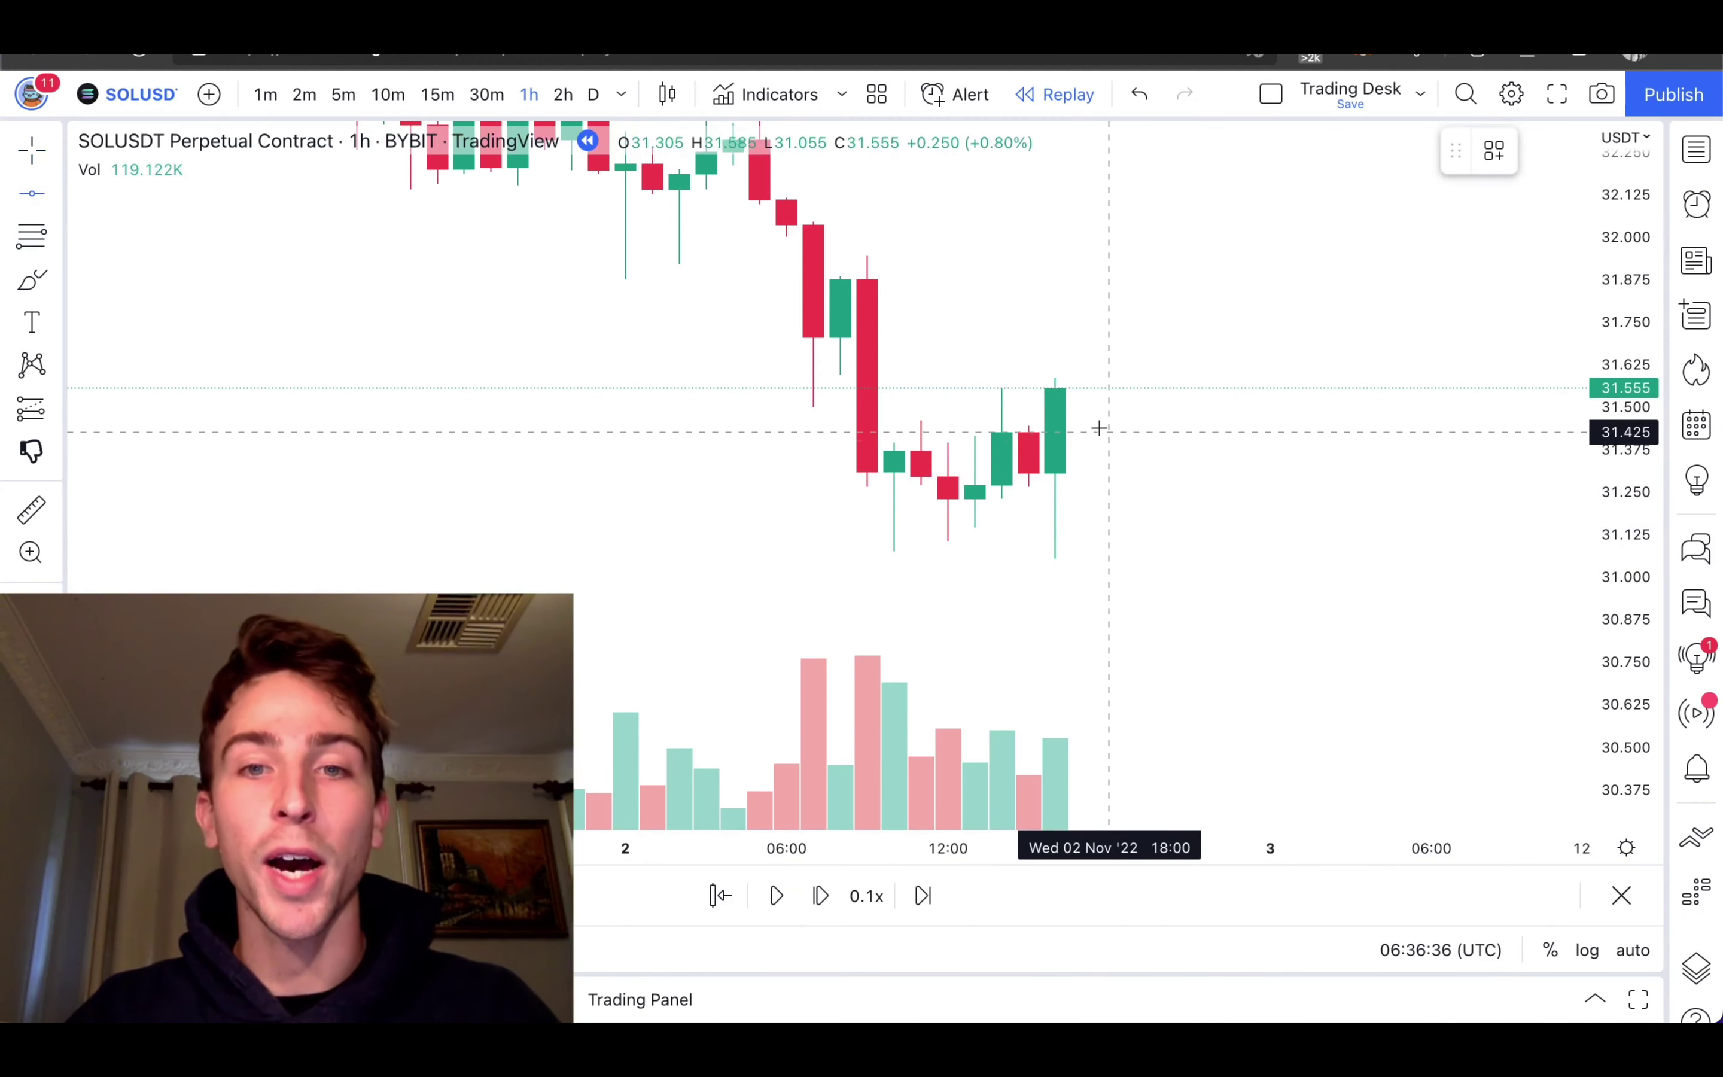
- Draw a horizontal line at the 31.445 top wick, then deselect it
left_click(1098, 426)
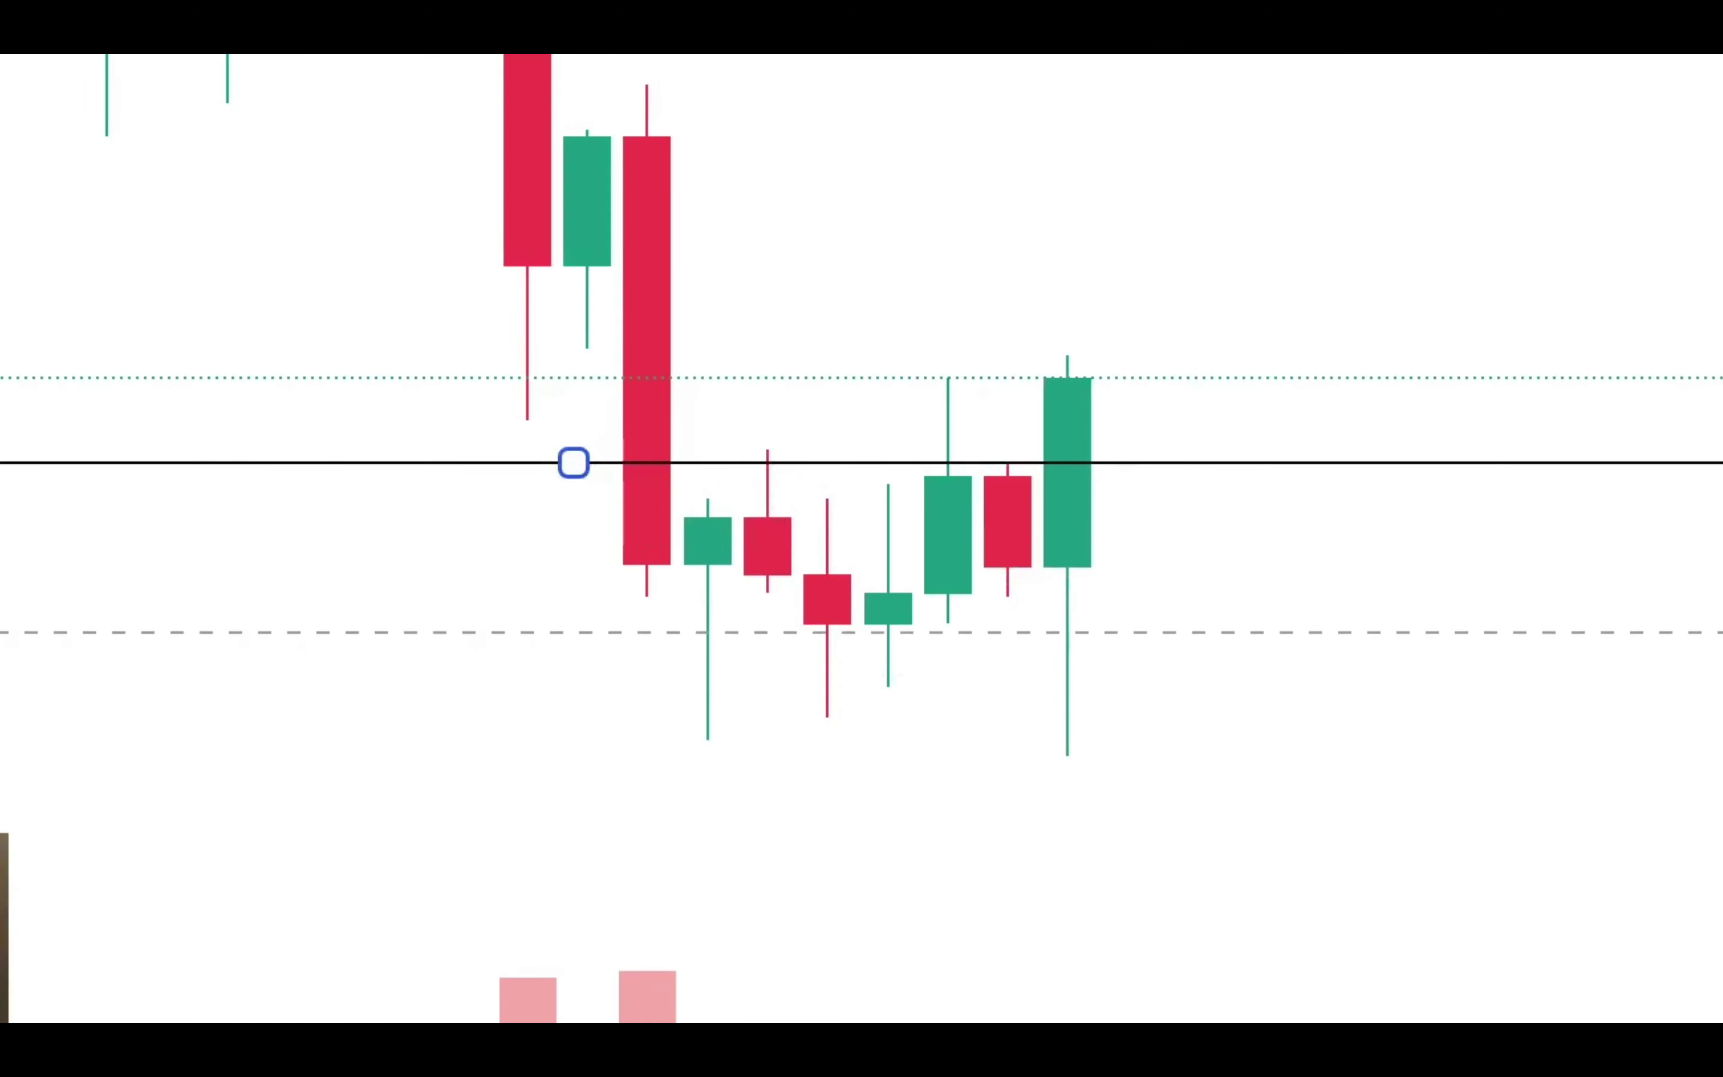
left_click(1281, 515)
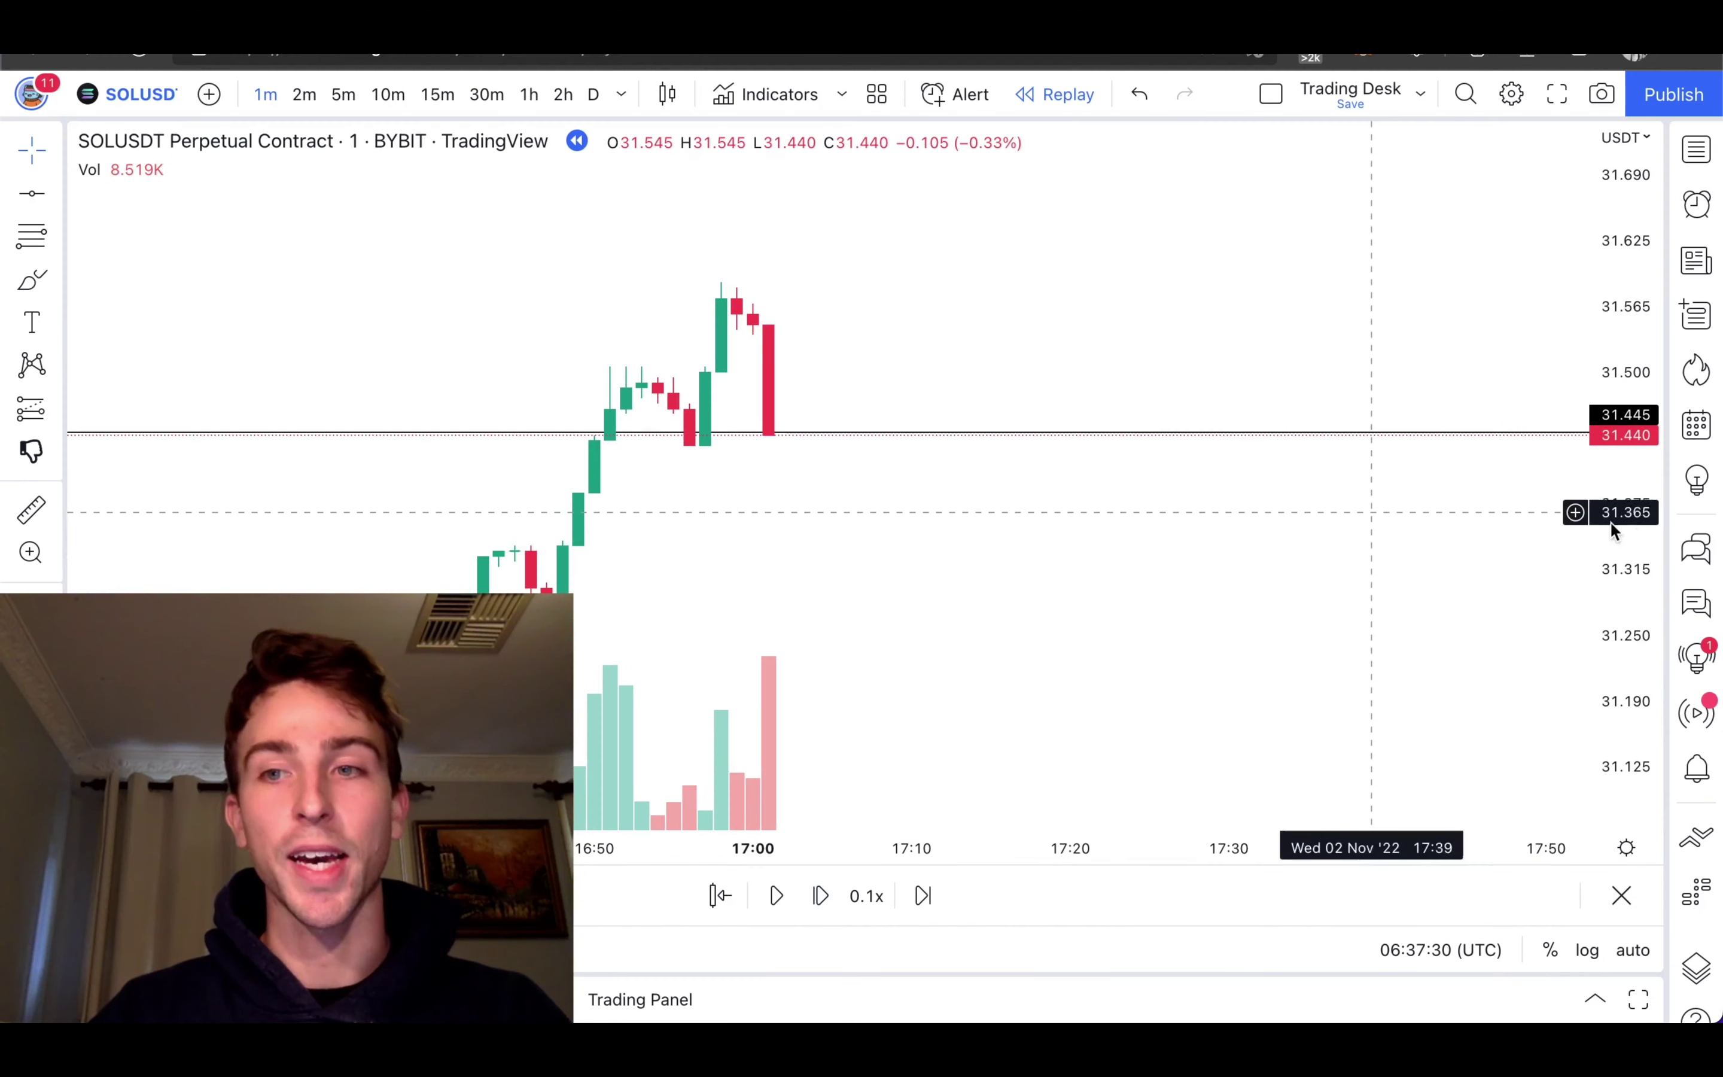
- Add a horizontal line at the 31.565 top wick and bring recent candles into view
left_click(31, 193)
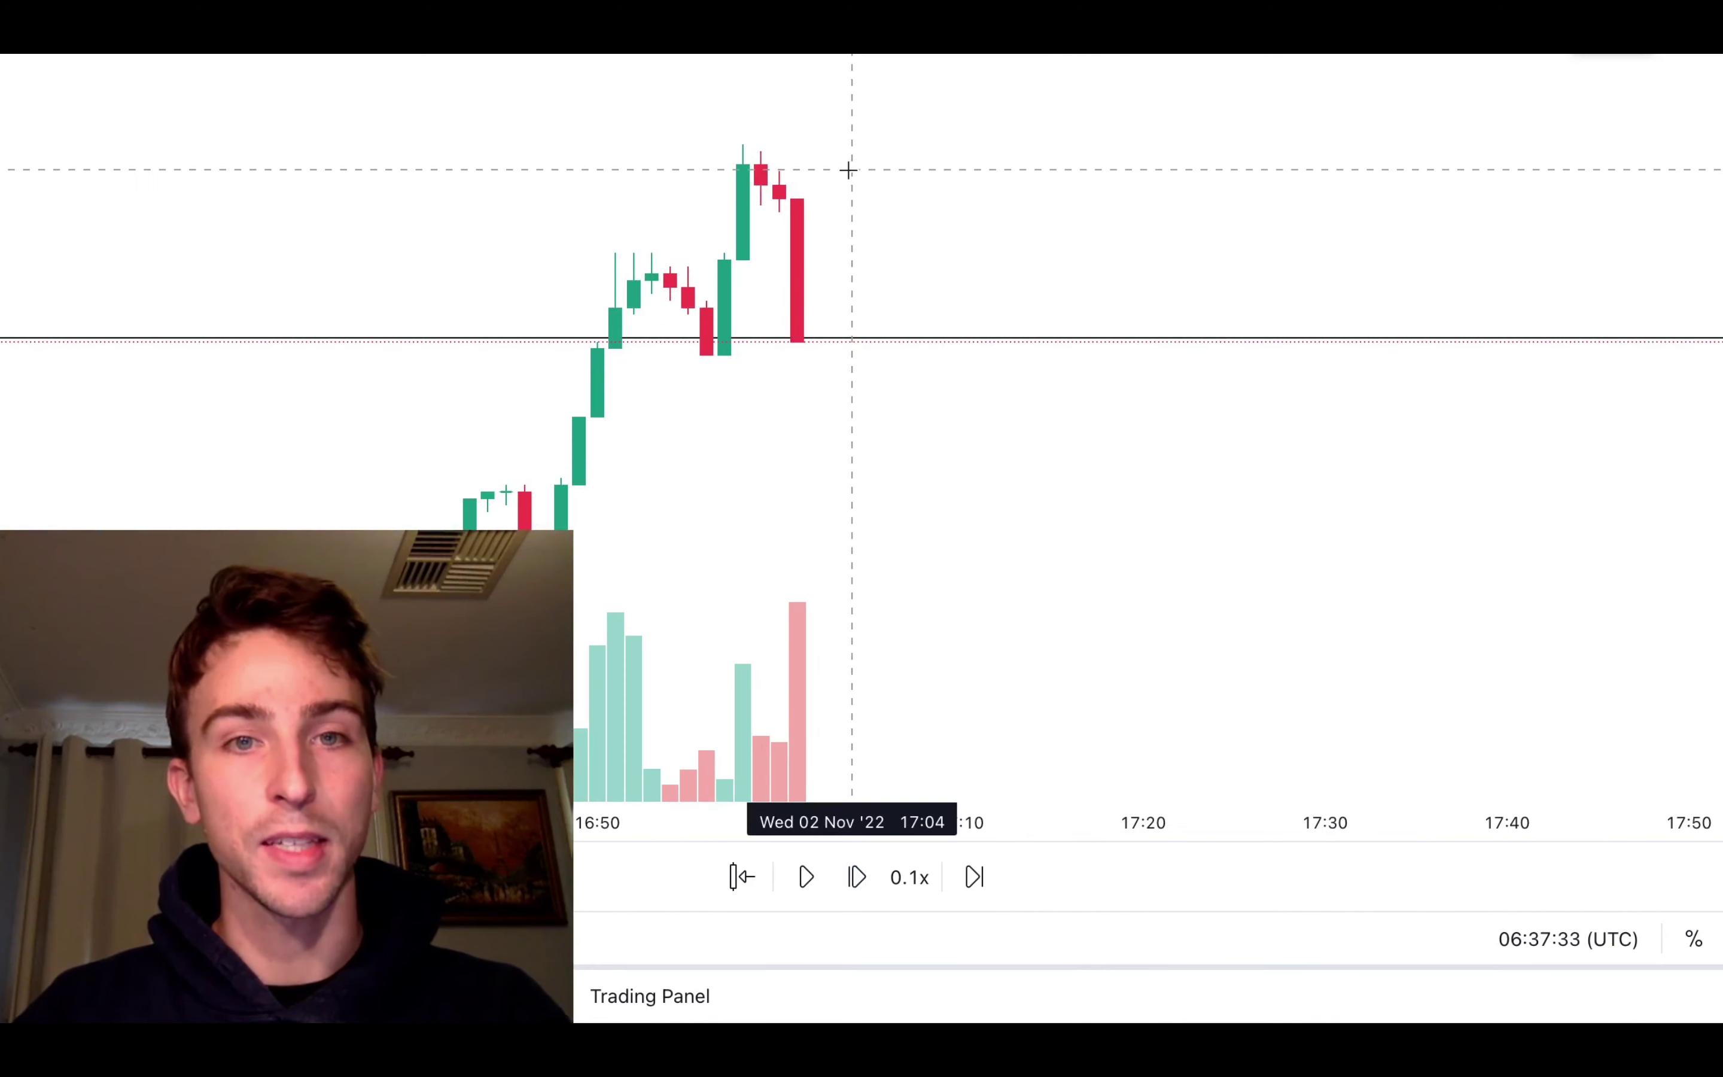
left_click(828, 282)
left_click_drag(922, 220, 823, 181)
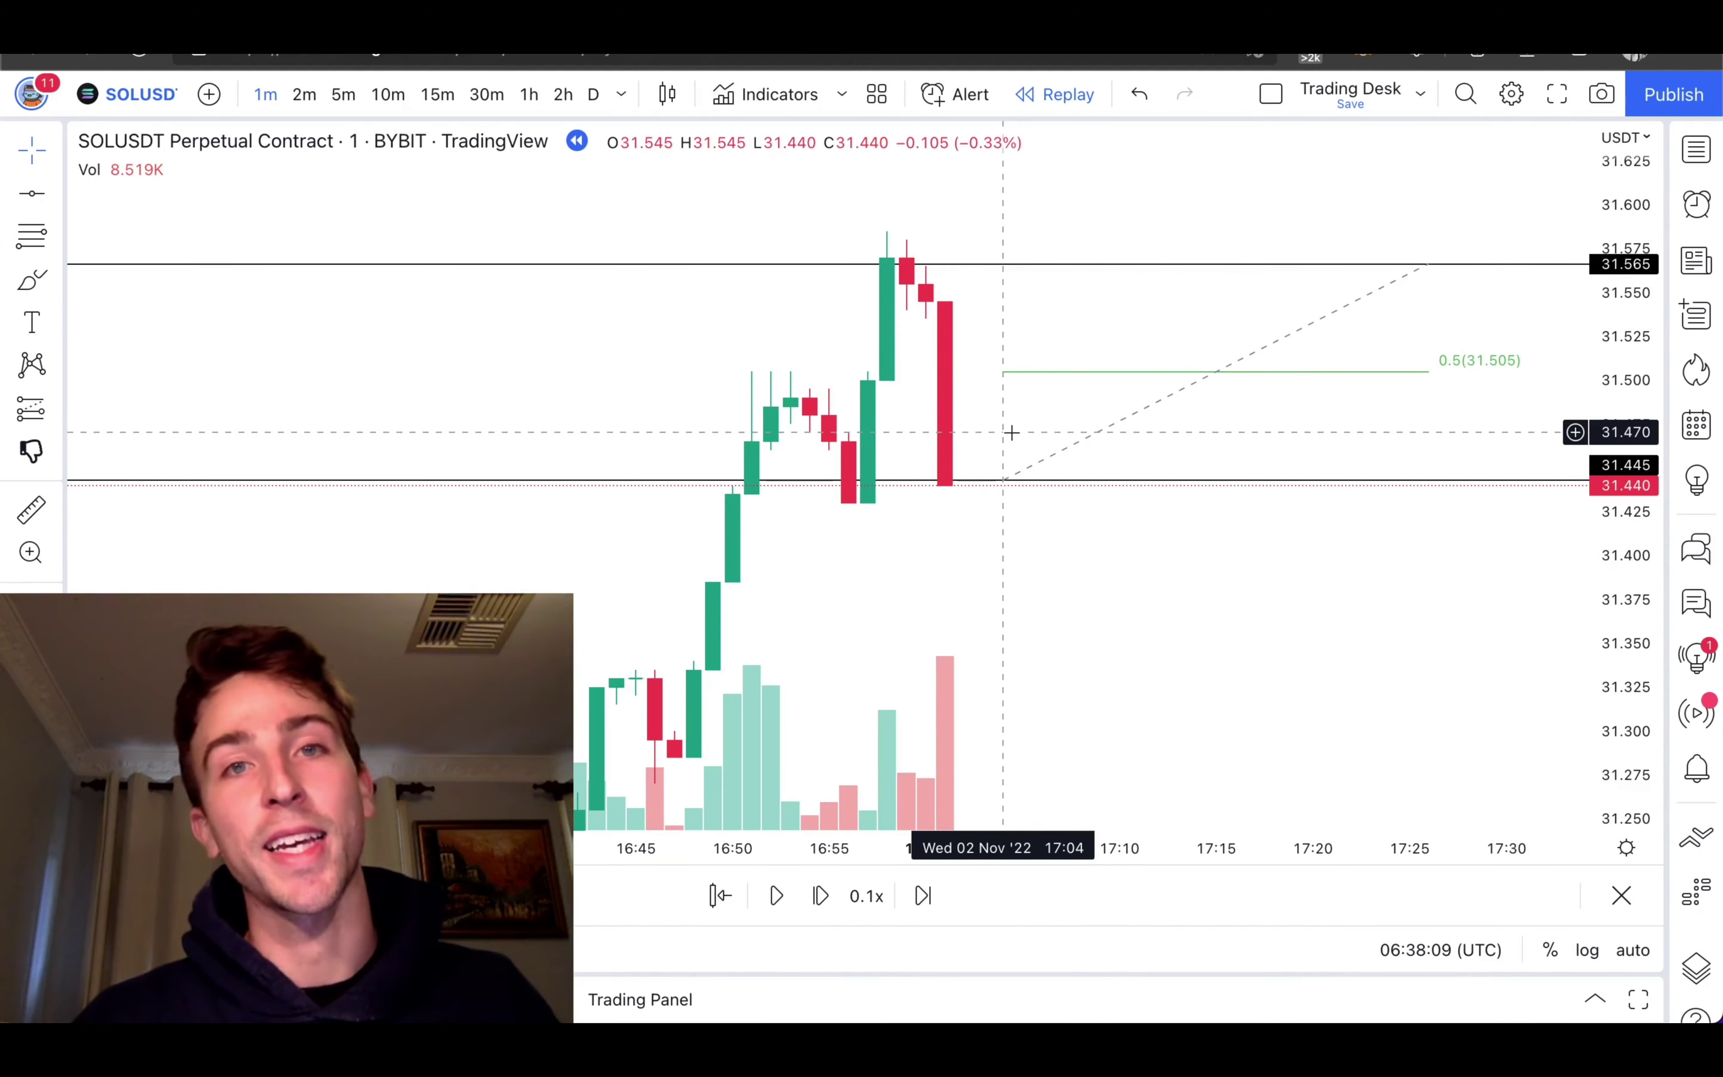
- Advance the replay two candles, leaving empty space after the last candle
left_click(820, 895)
left_click(820, 895)
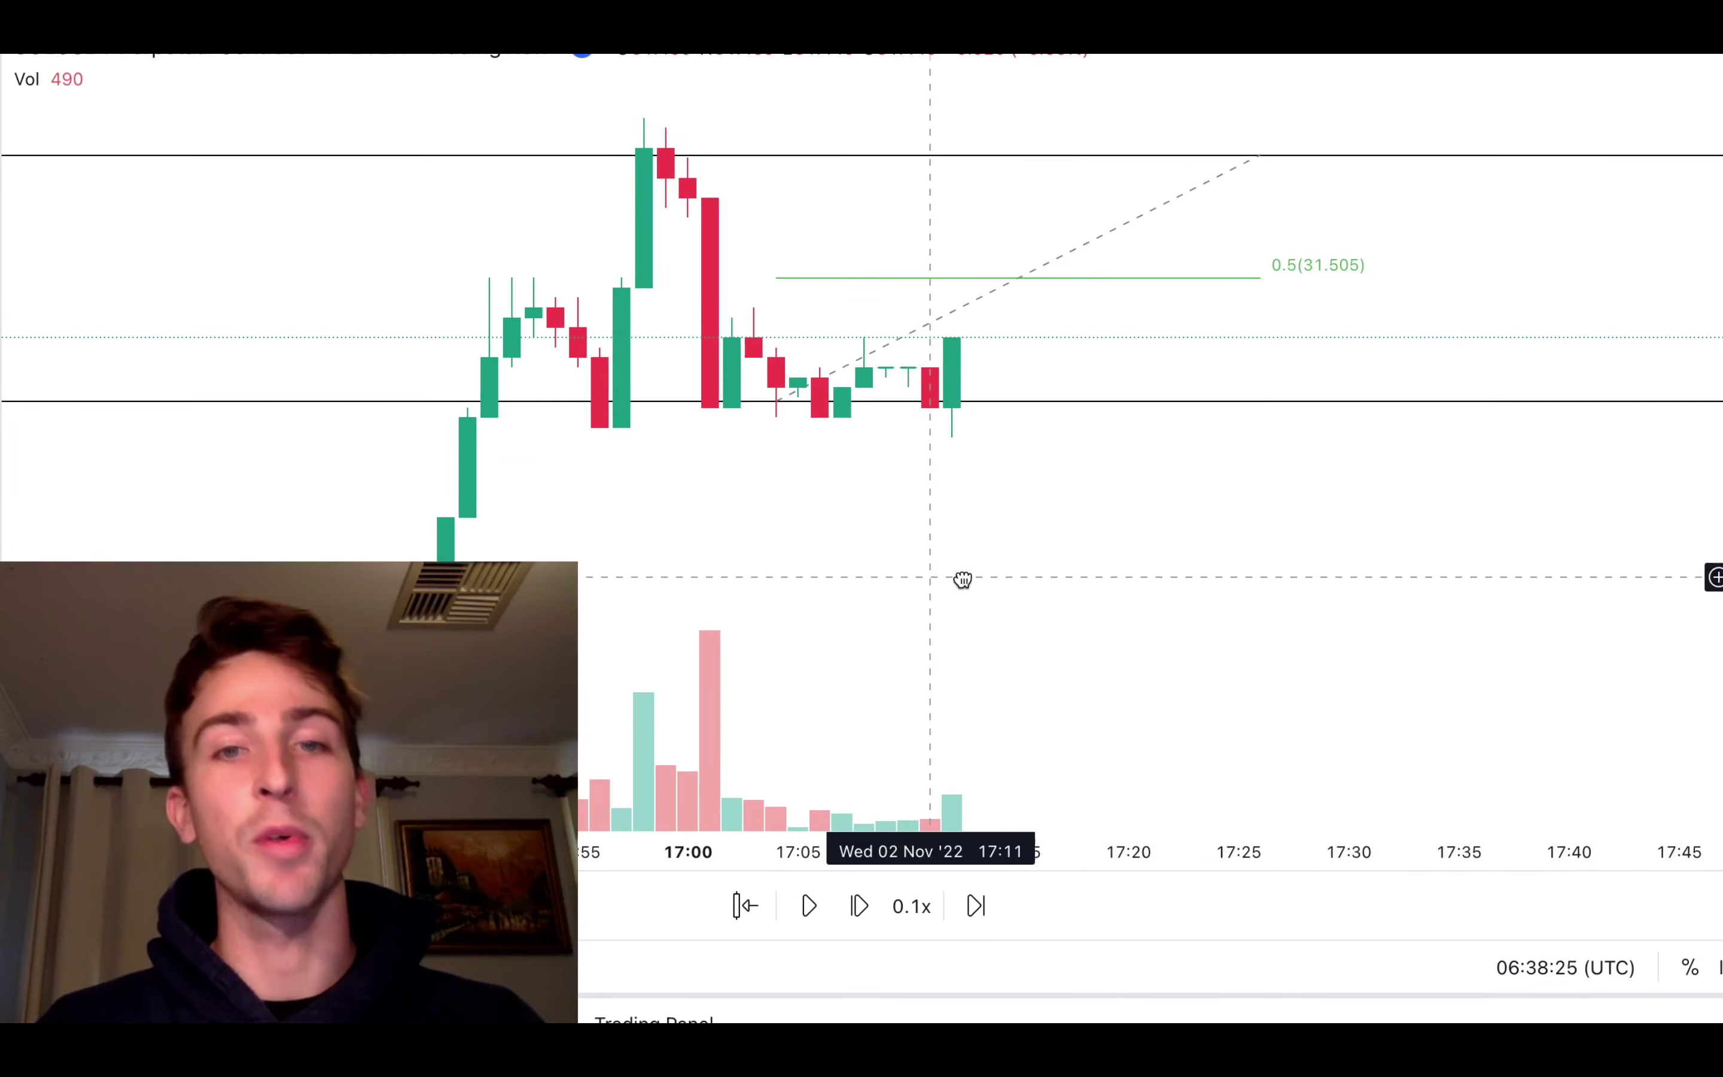
left_click_drag(963, 579, 1012, 569)
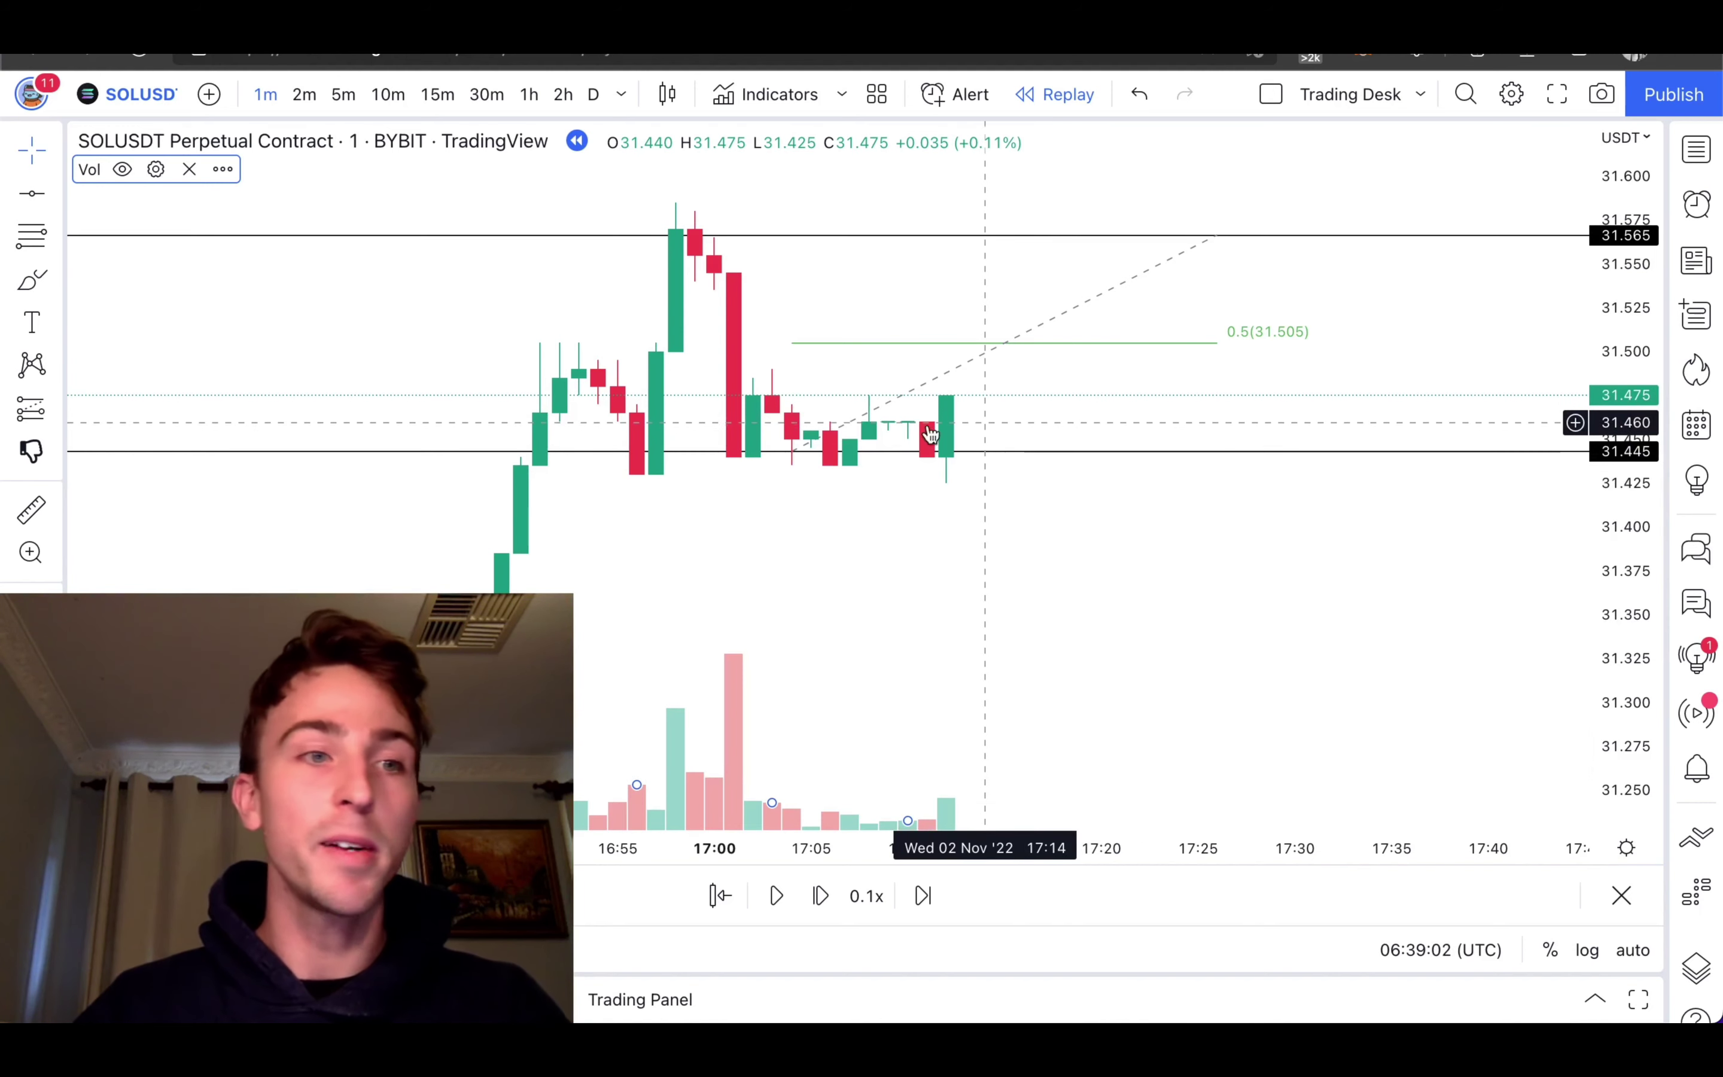
- Place a long at 31.455 with target 31.560 and stop 31.385, plus a 31.425 line
left_click(965, 430)
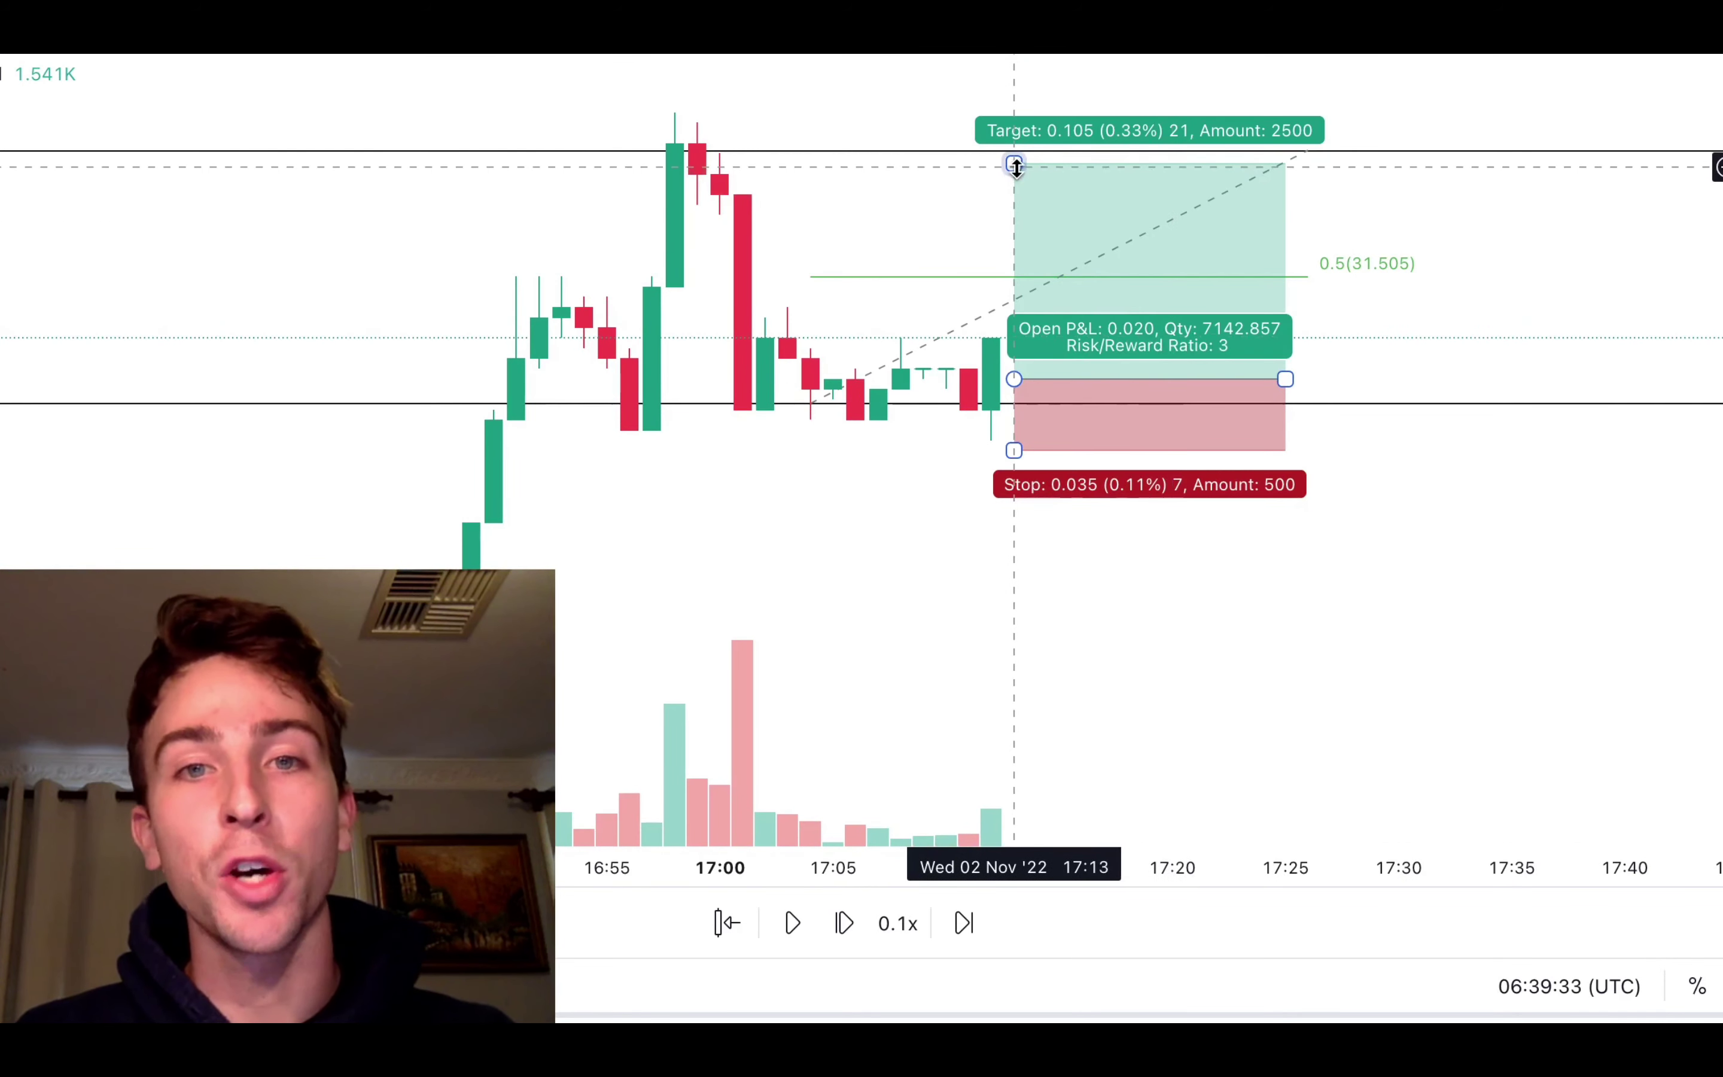
left_click(1015, 167)
left_click_drag(1022, 162, 1023, 154)
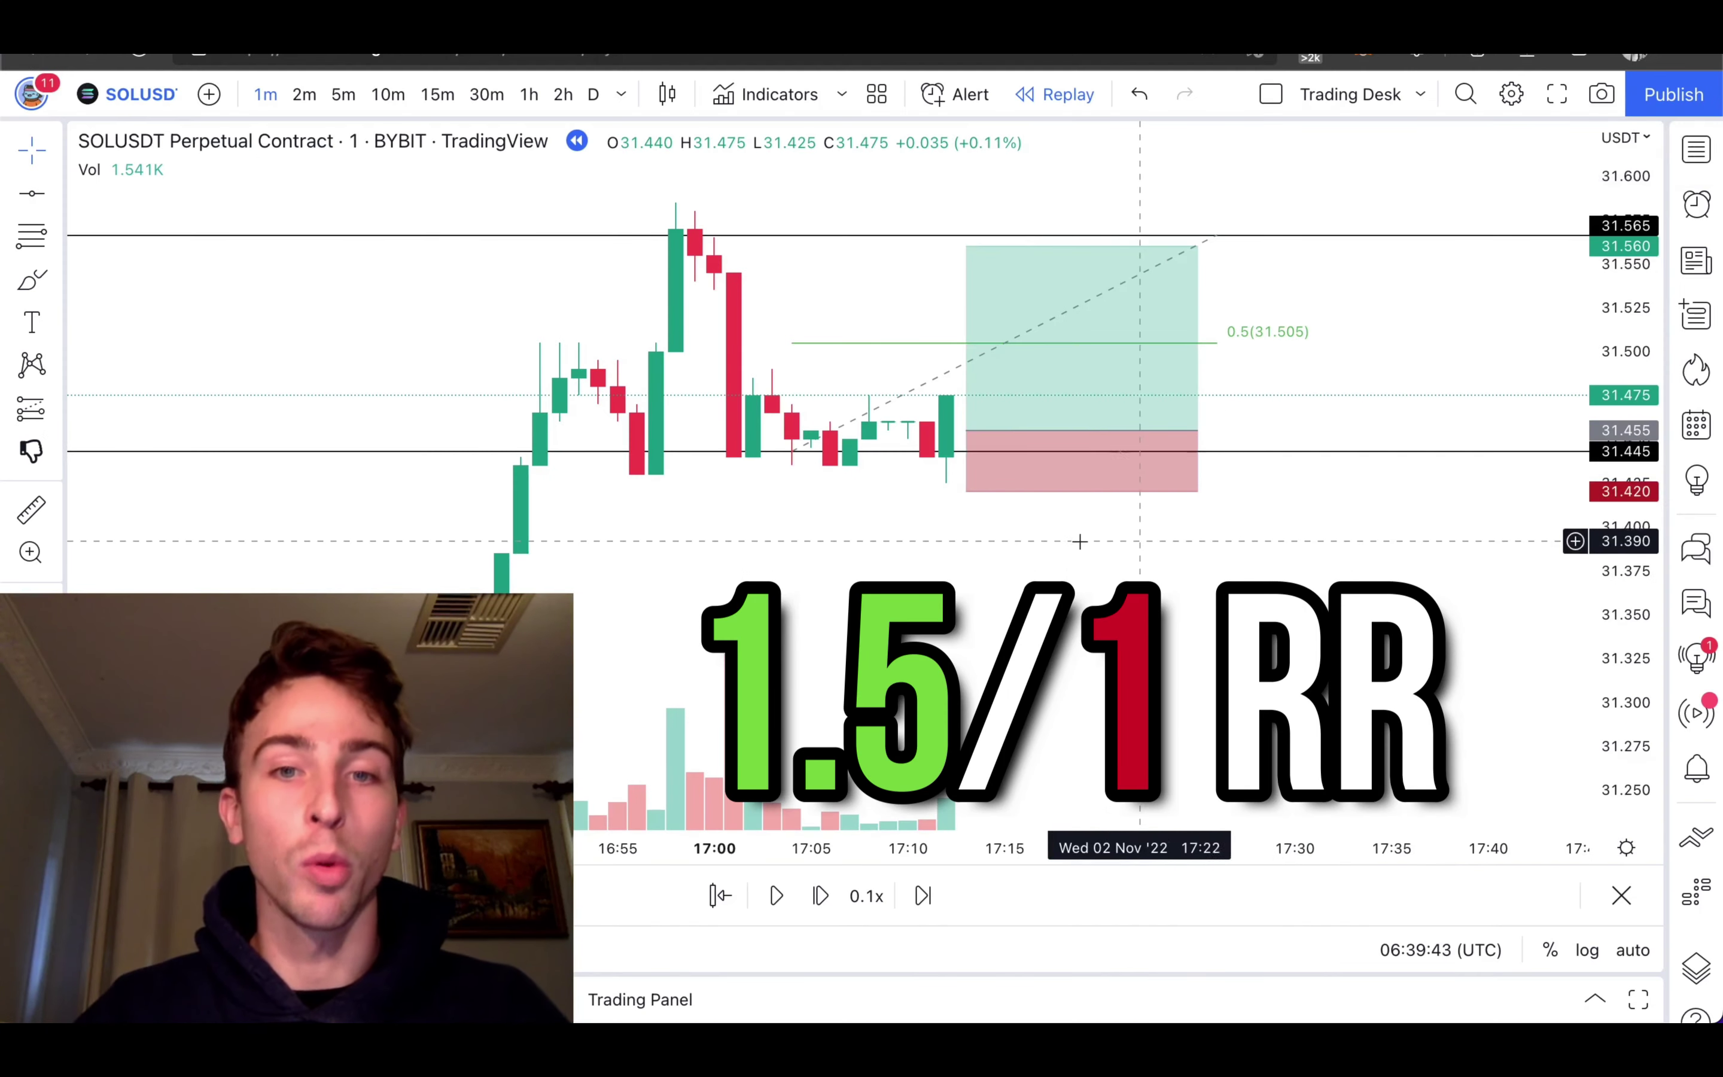
left_click(966, 491)
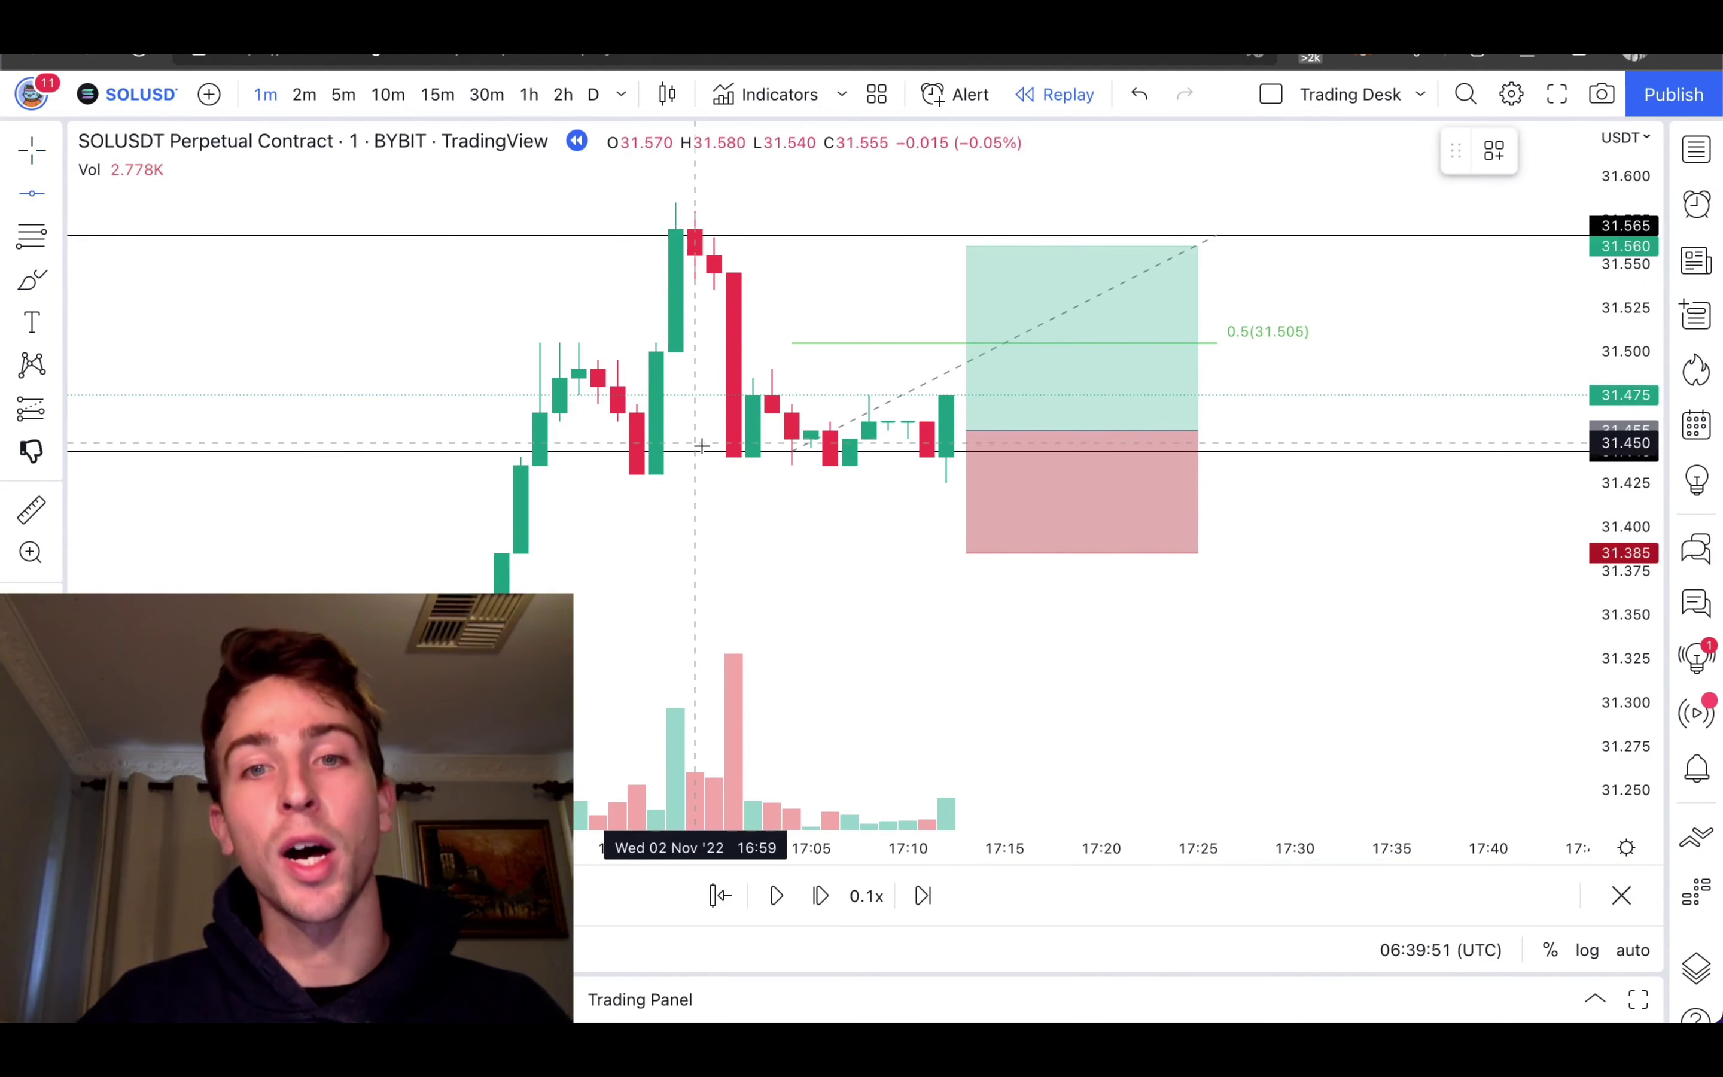
left_click(756, 487)
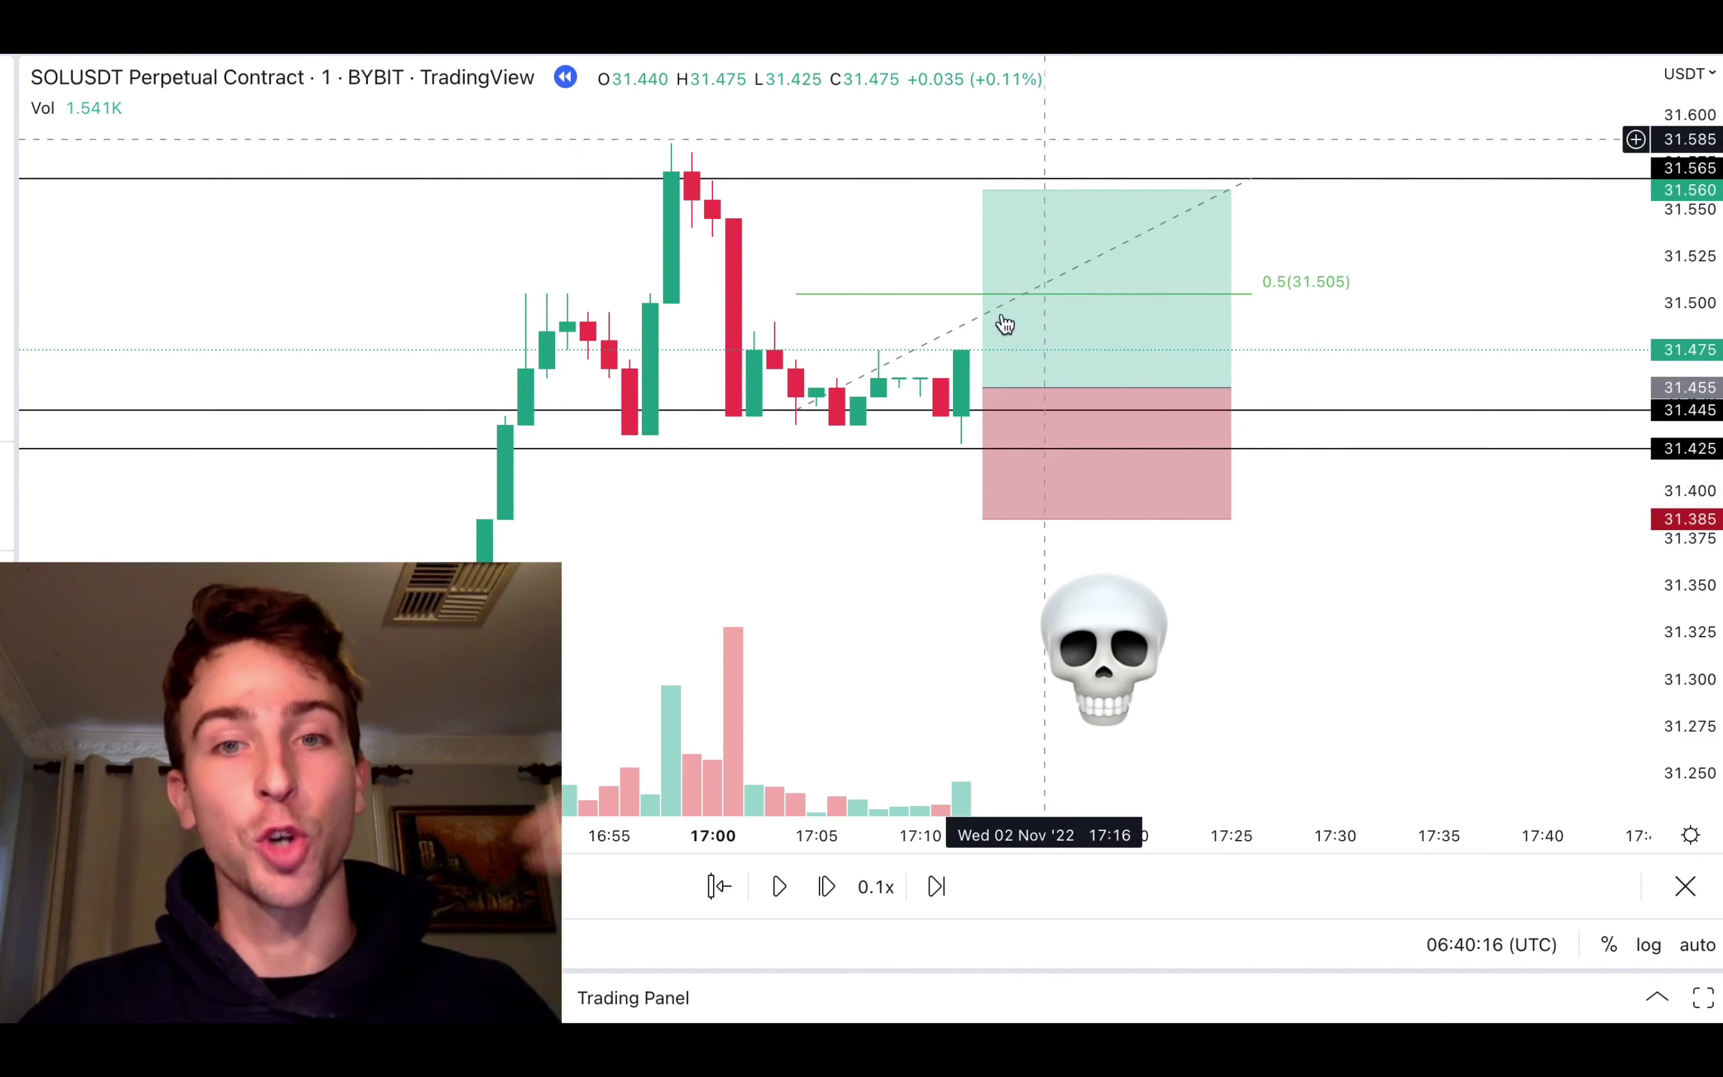
- Replay forward until the long reaches 31.560, and extend the position box to 17:27
mouse_move(1066, 468)
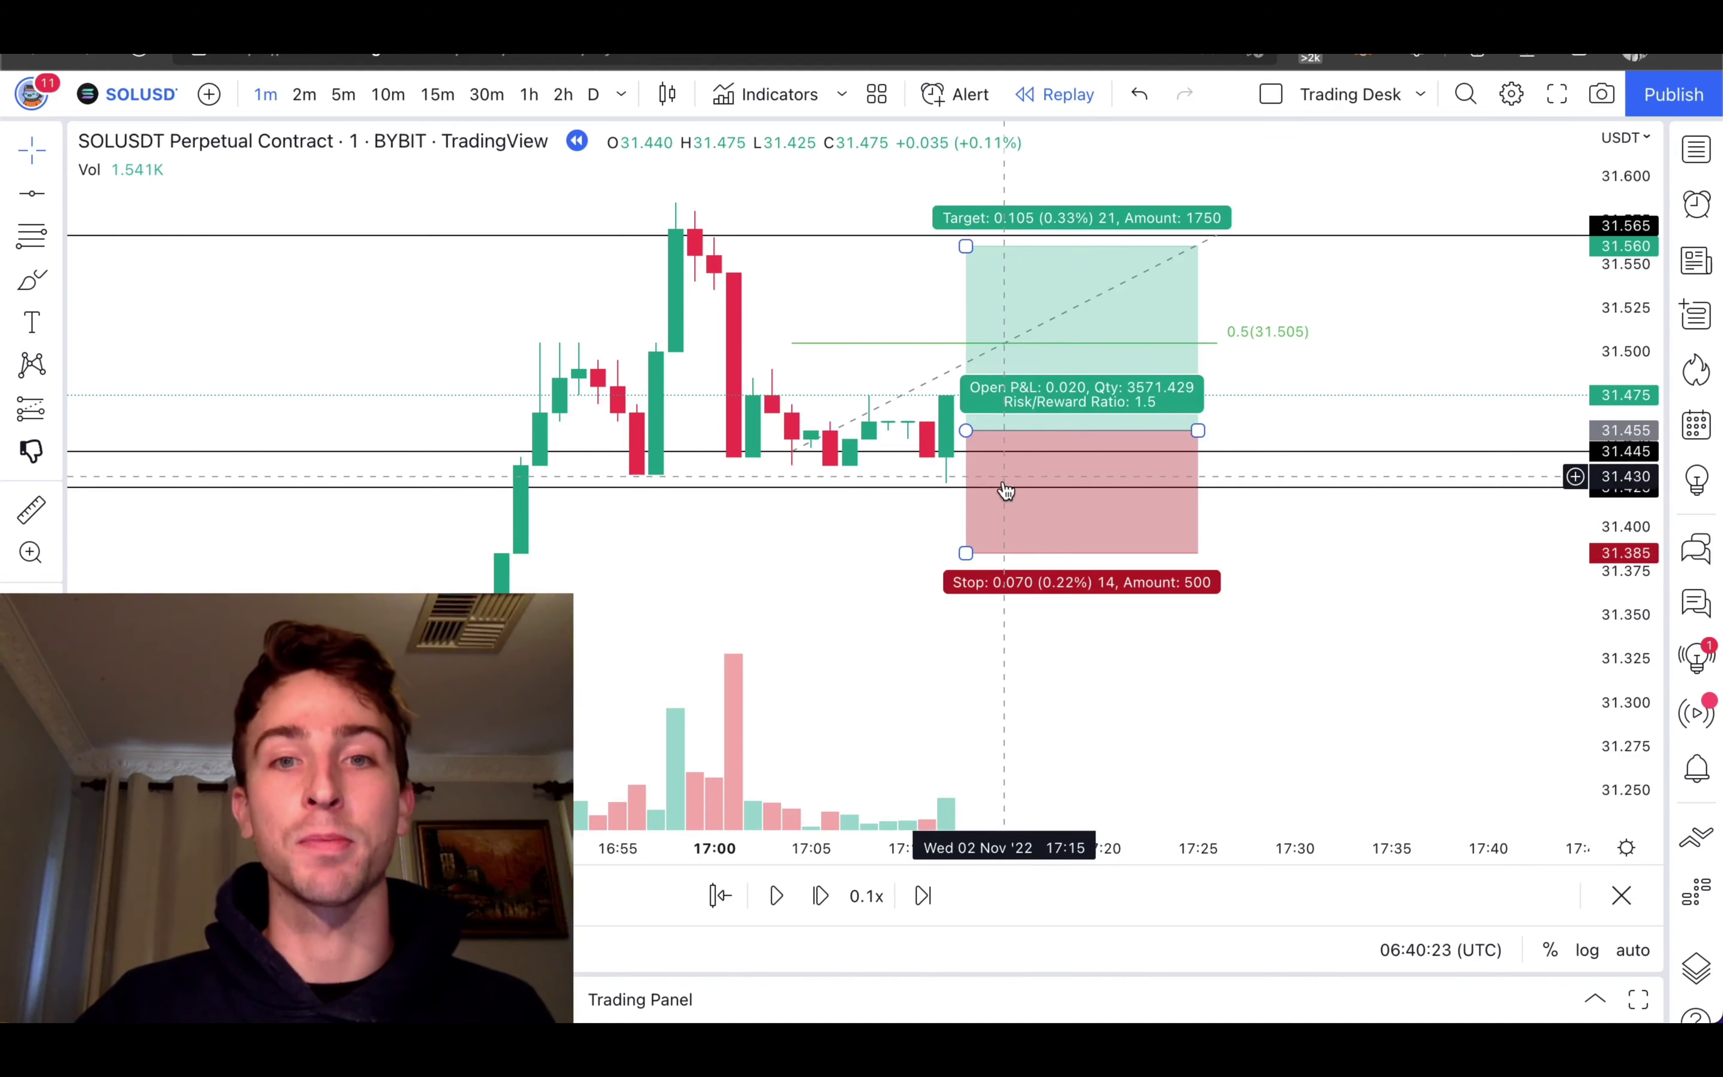
mouse_move(1044, 490)
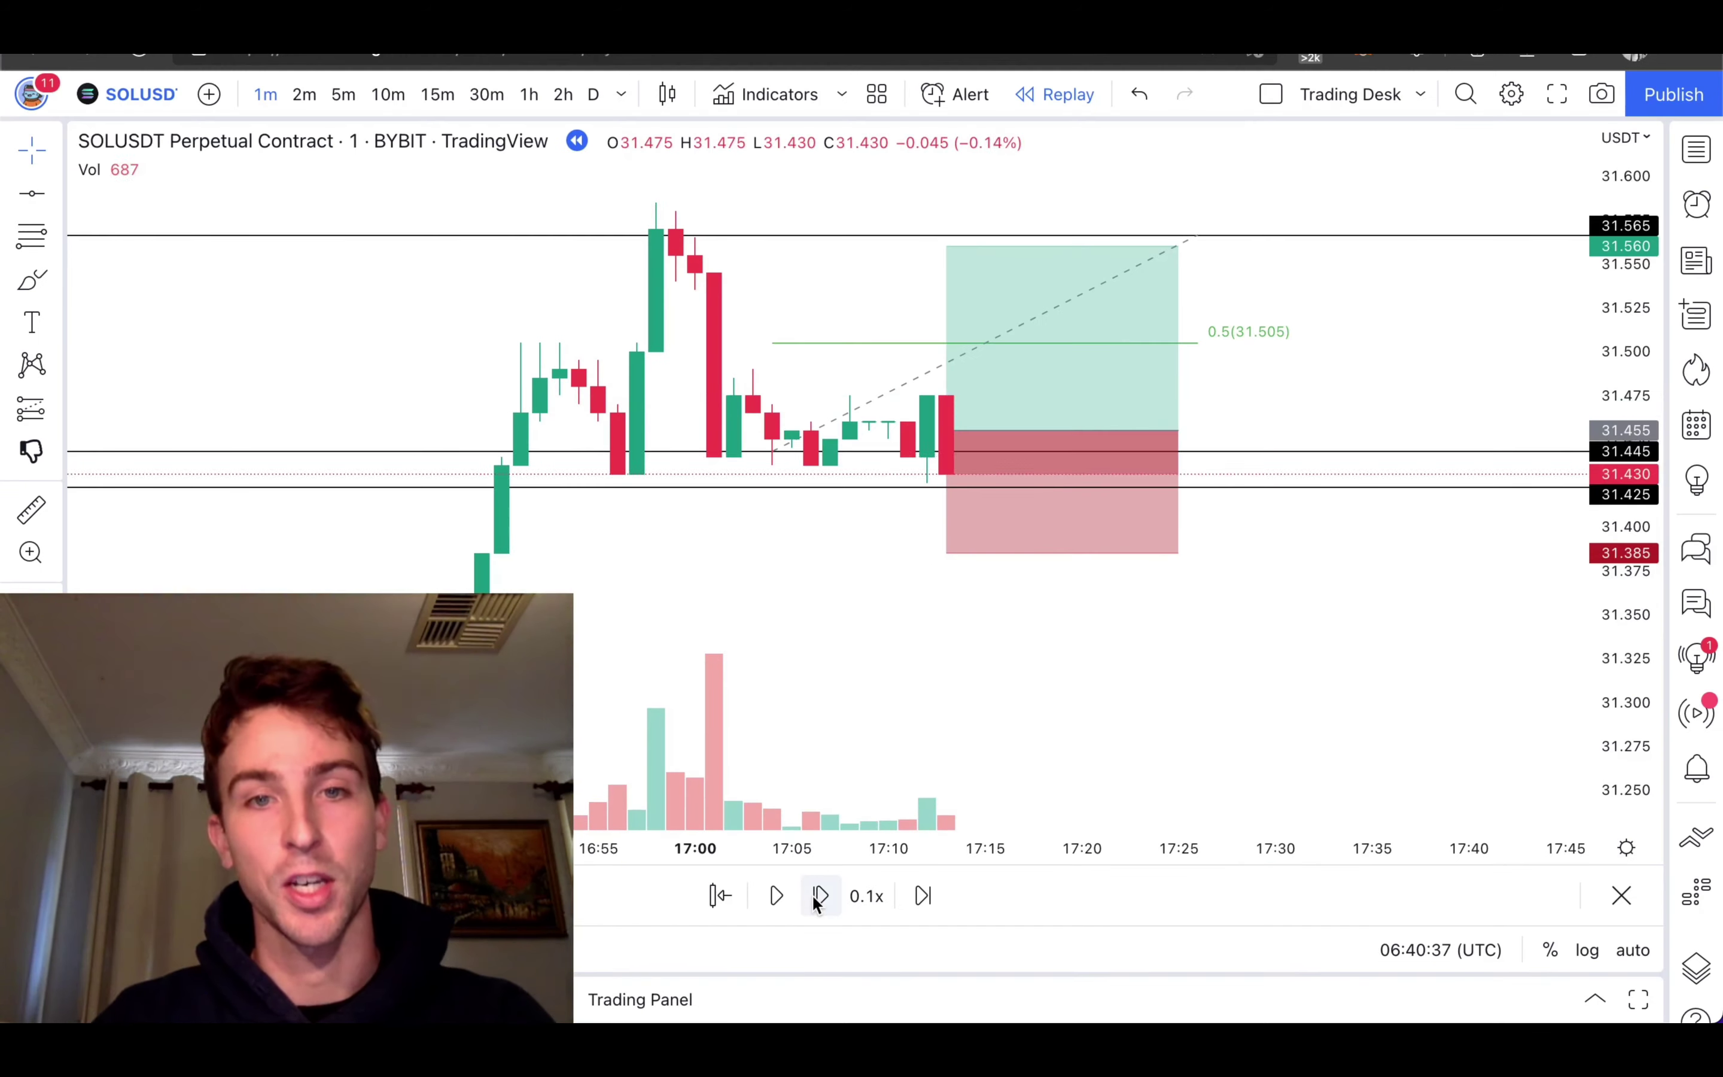
left_click(854, 915)
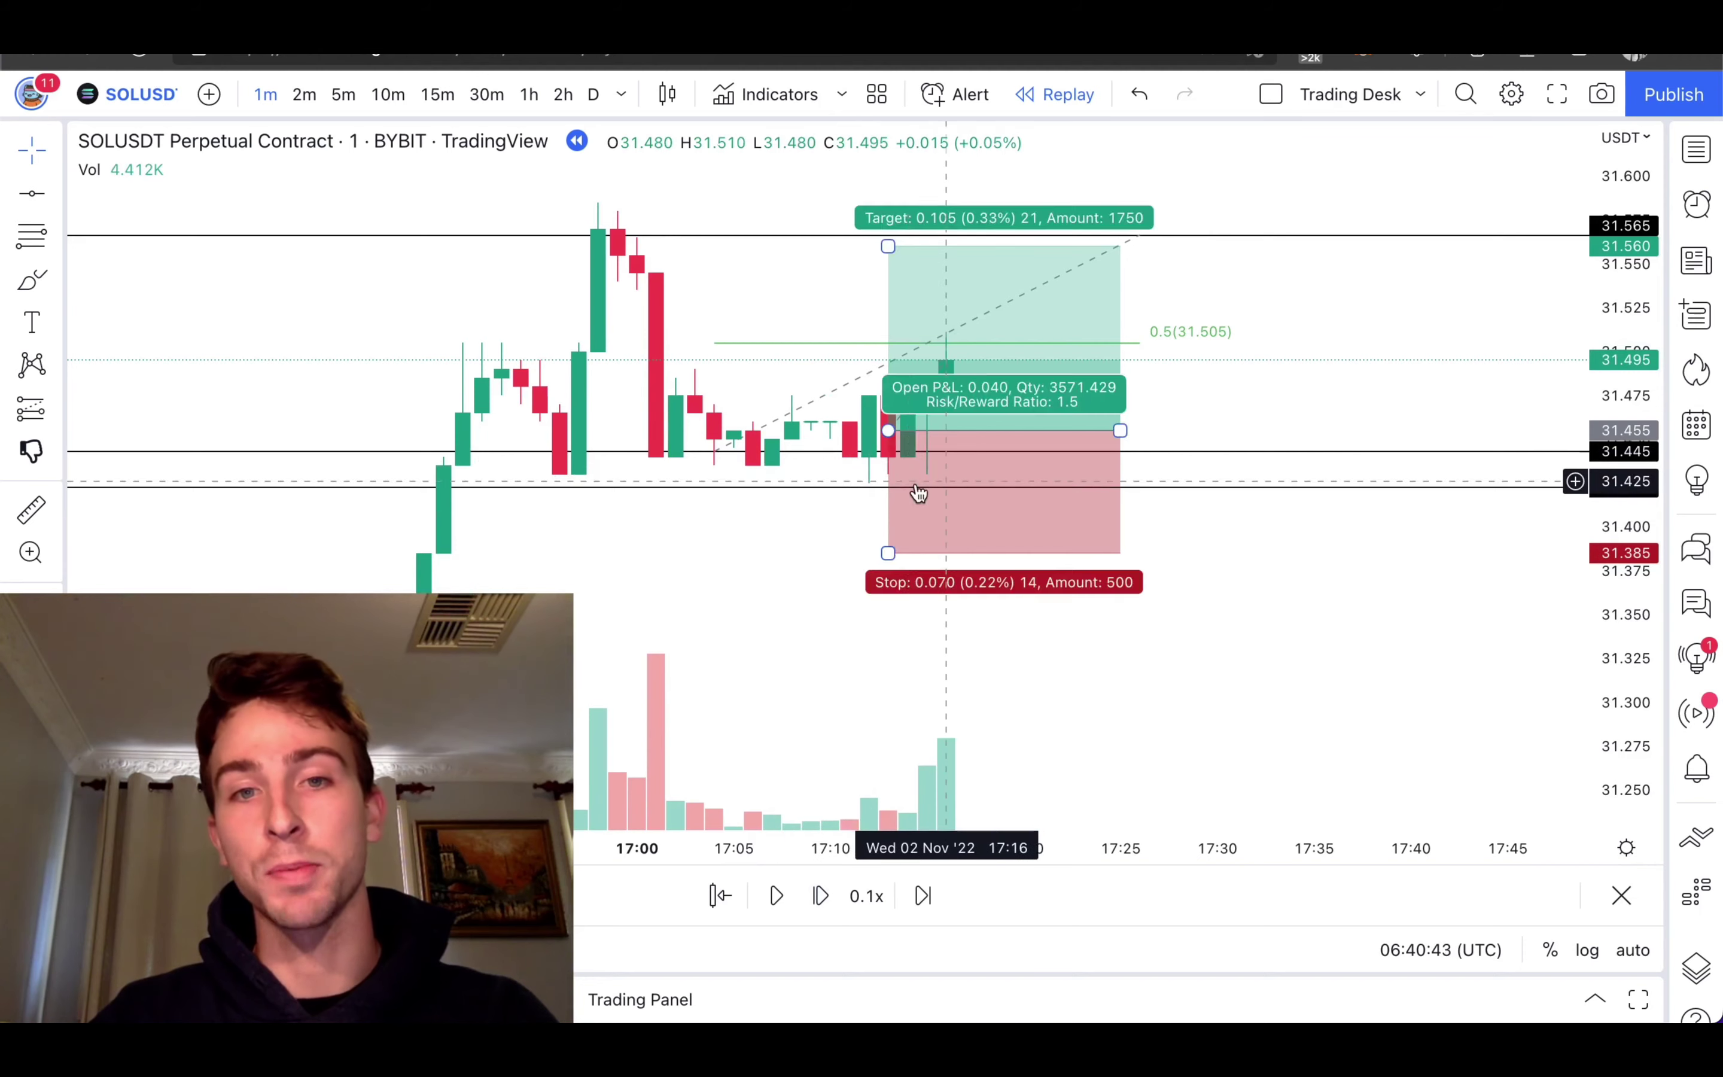
left_click(822, 897)
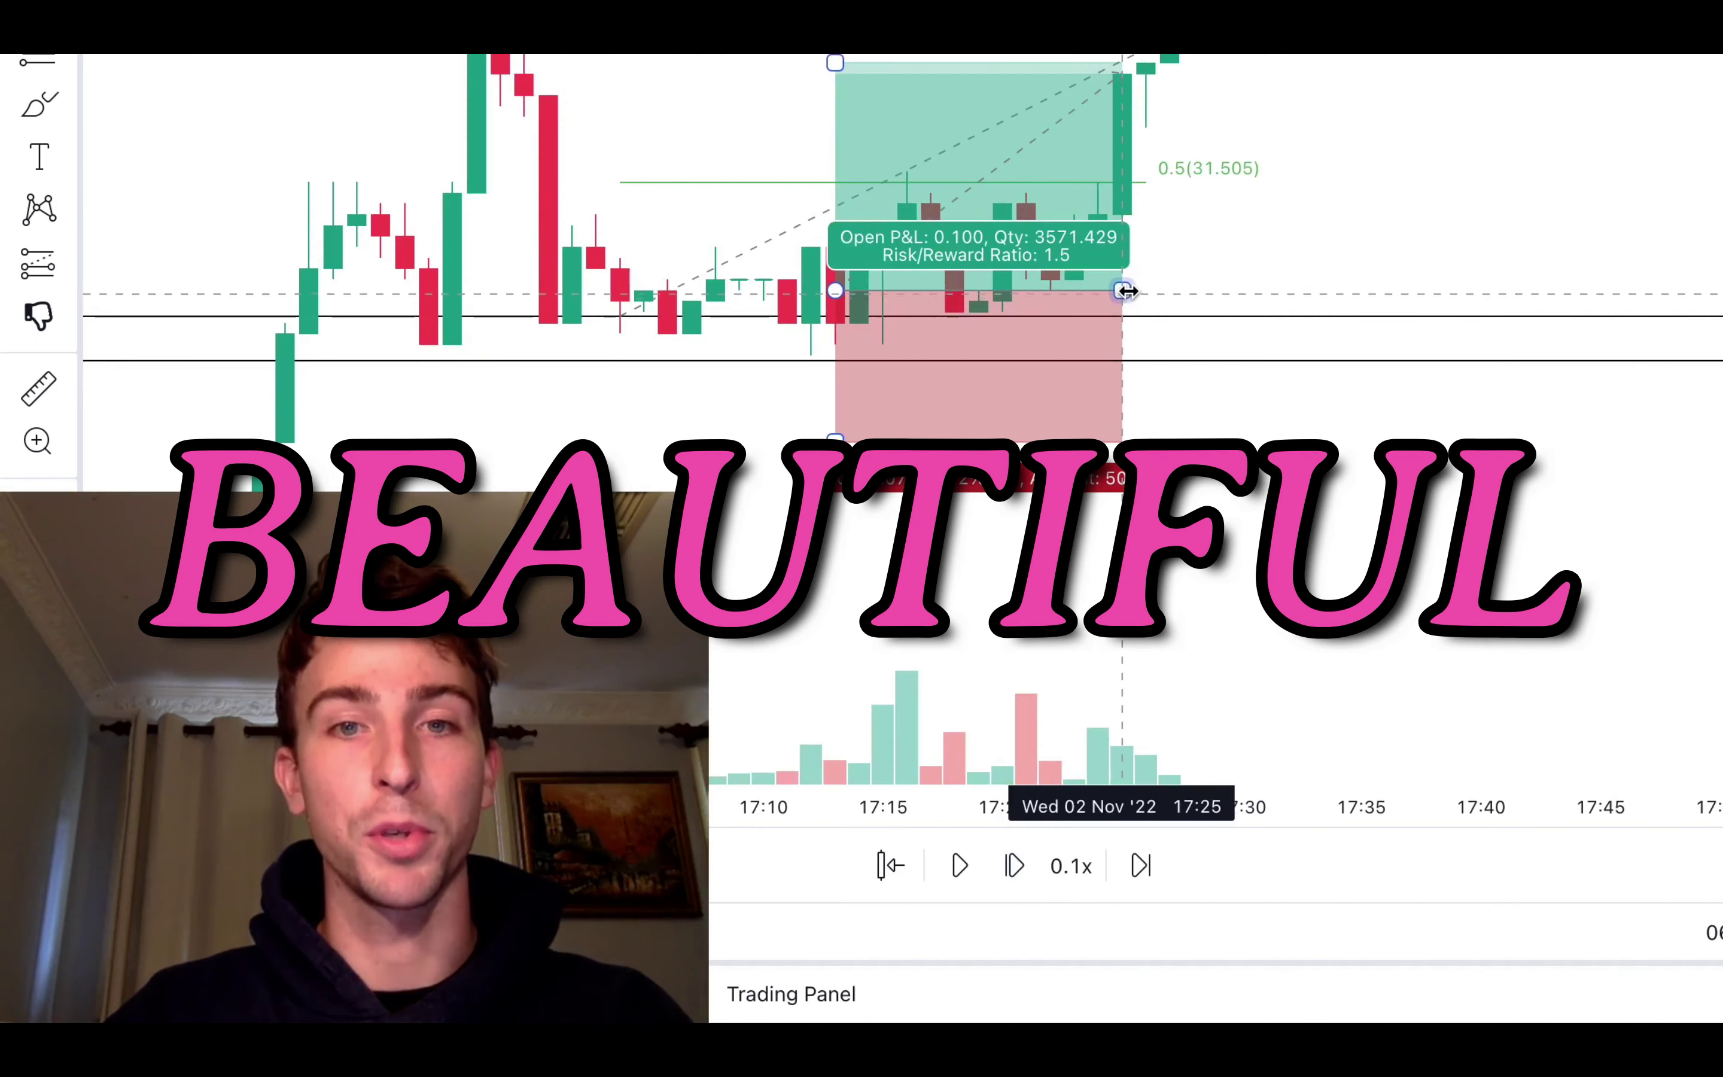
left_click_drag(1125, 290, 1169, 291)
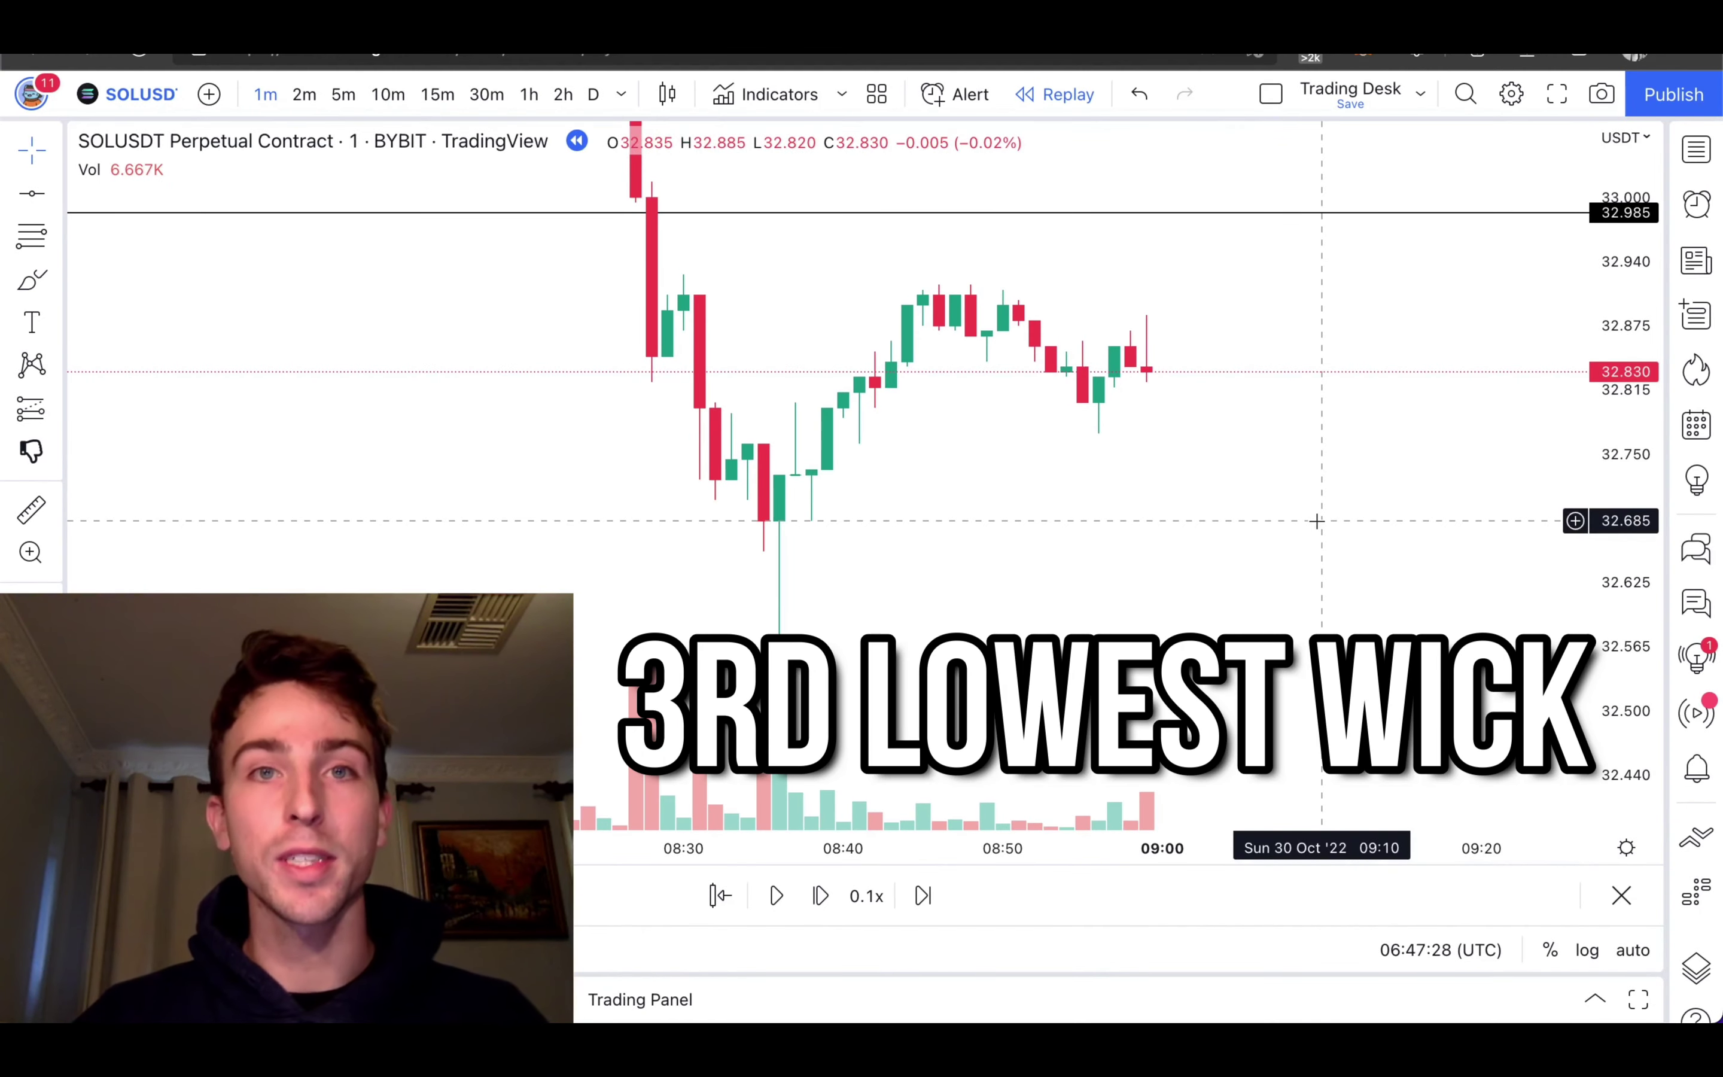
- Add a 32.685 low-wick line and a retracement to 32.985 with its 0.5 at 32.835
key("alt+h")
scroll(791, 605, "right", 3)
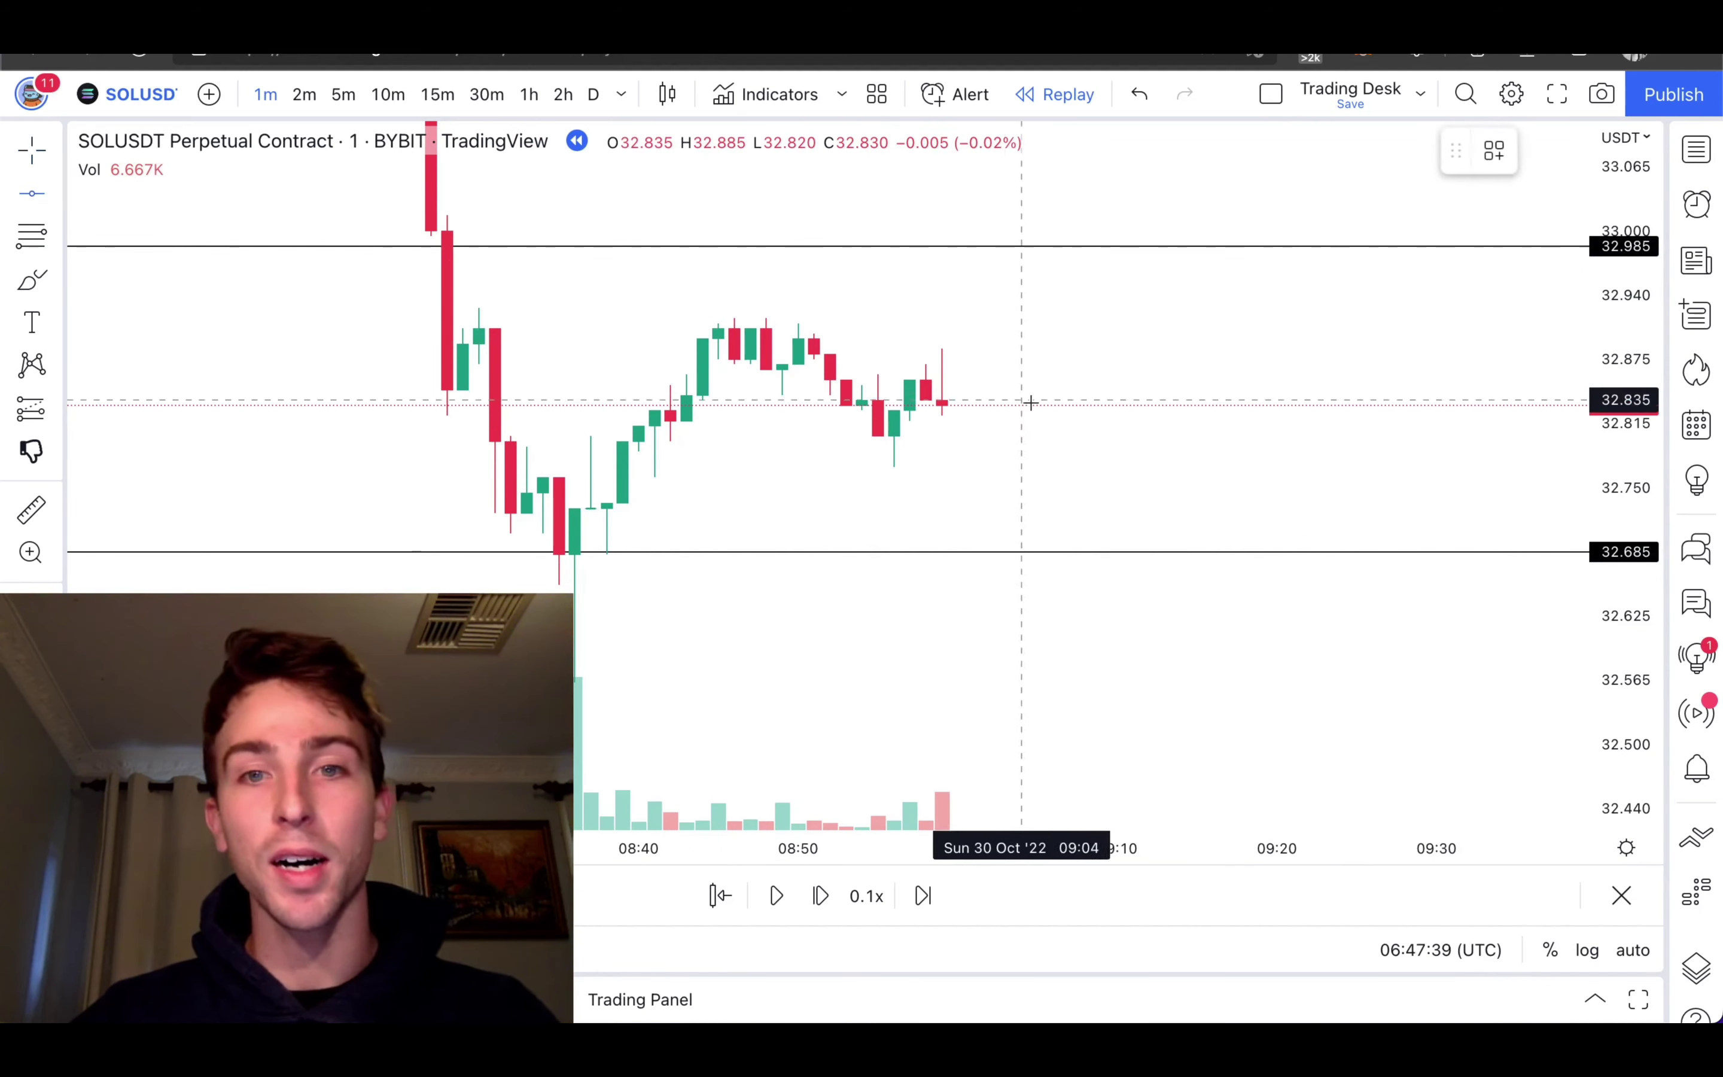
key("ctrl+v")
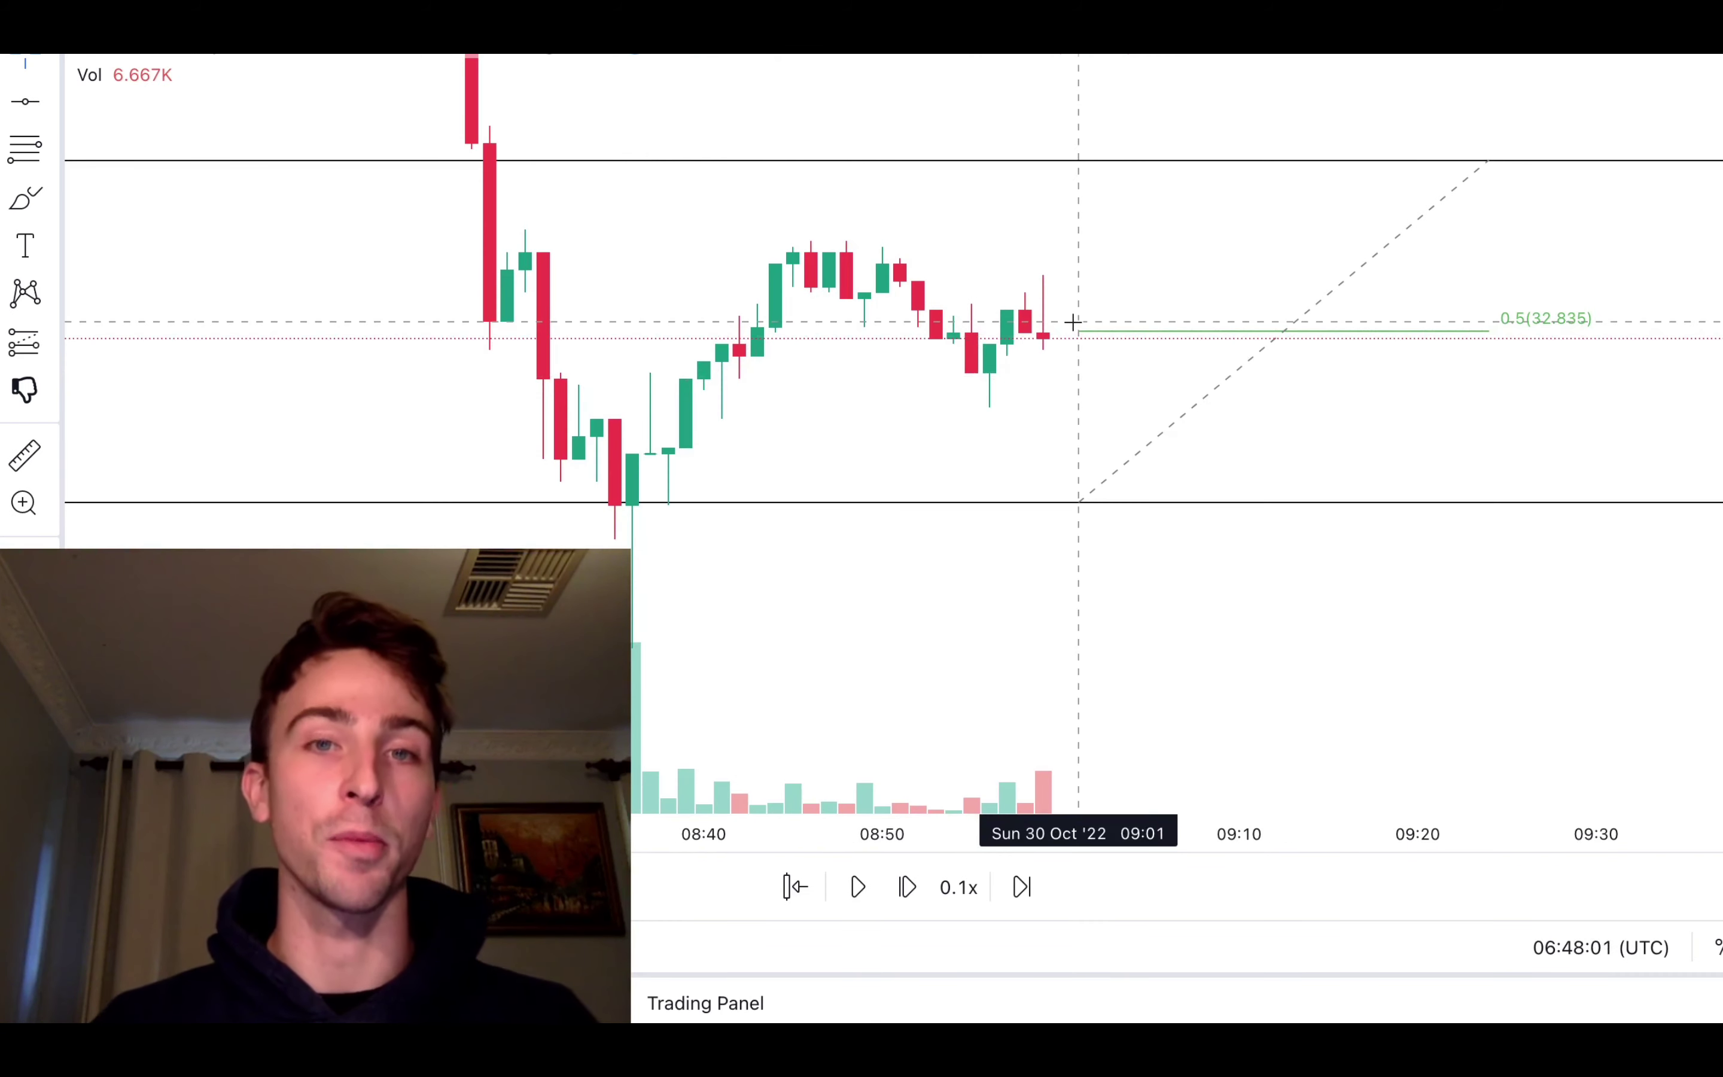
- Advance the replay three candles to 09:15 and stretch the price scale vertically
key("shift+Right")
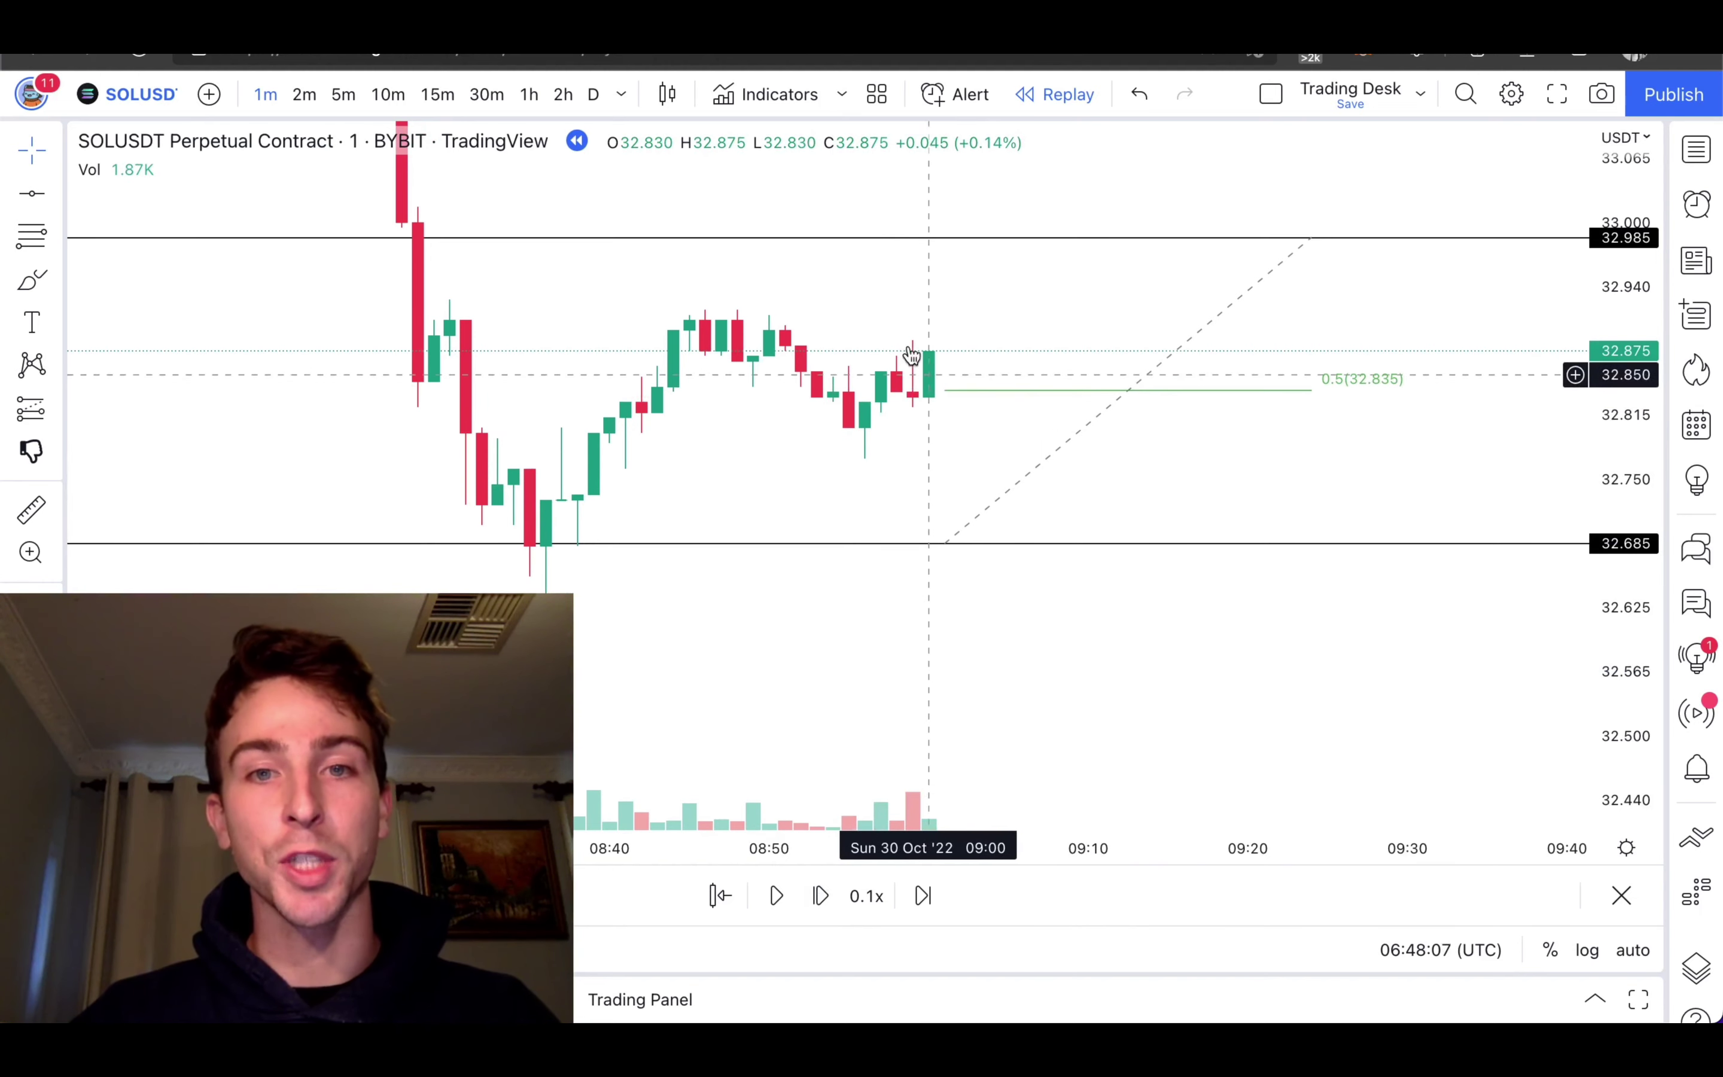
scroll(1004, 296, "up", 1)
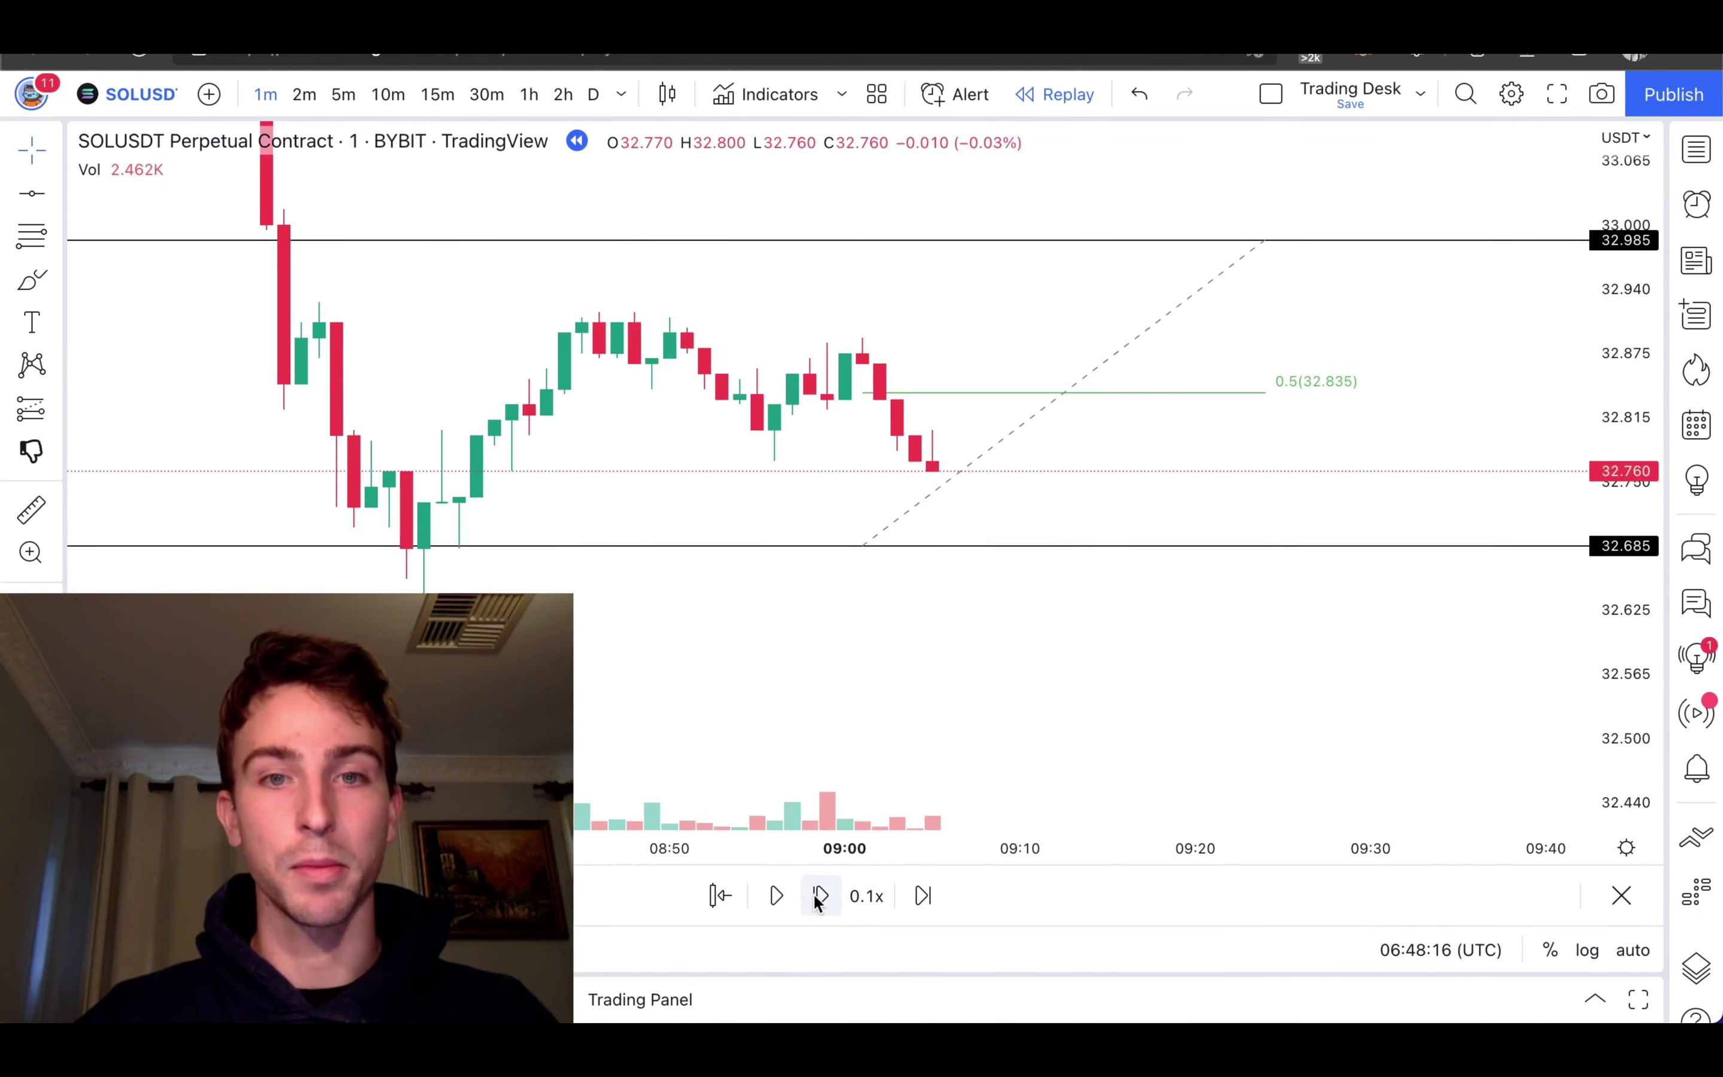
left_click(816, 895)
left_click(816, 895)
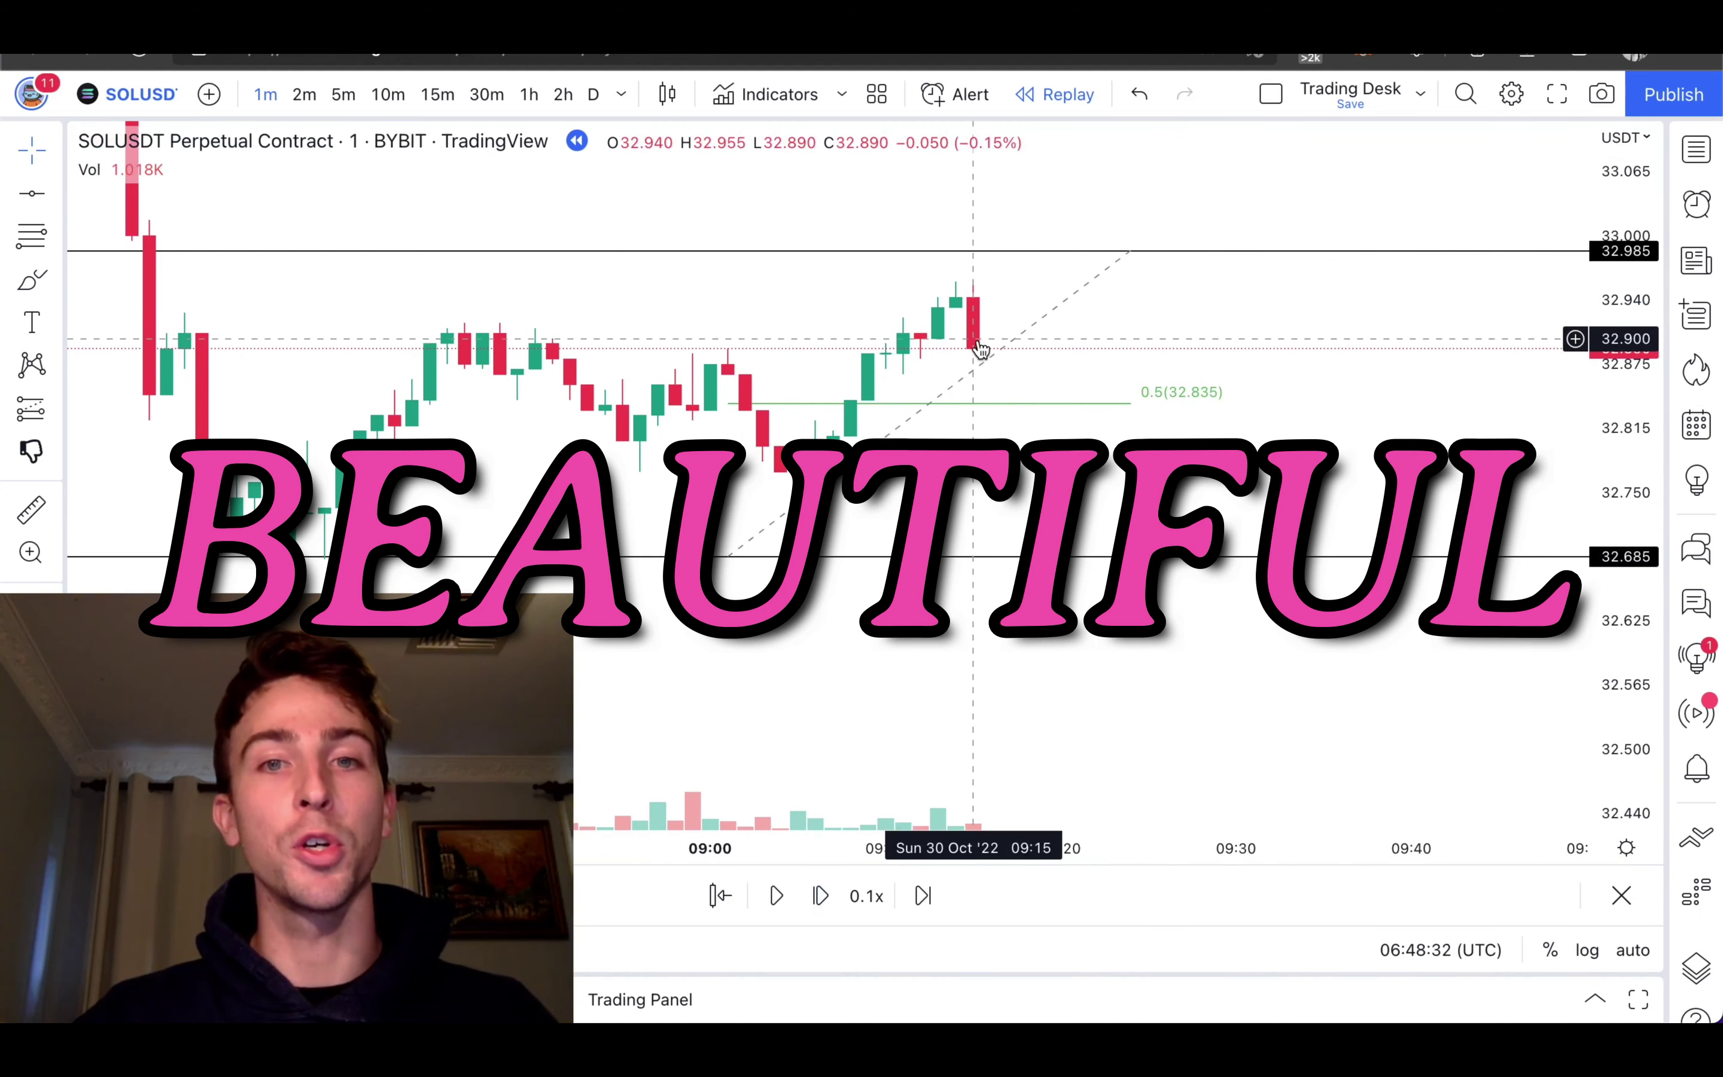
left_click_drag(1626, 446, 1623, 366)
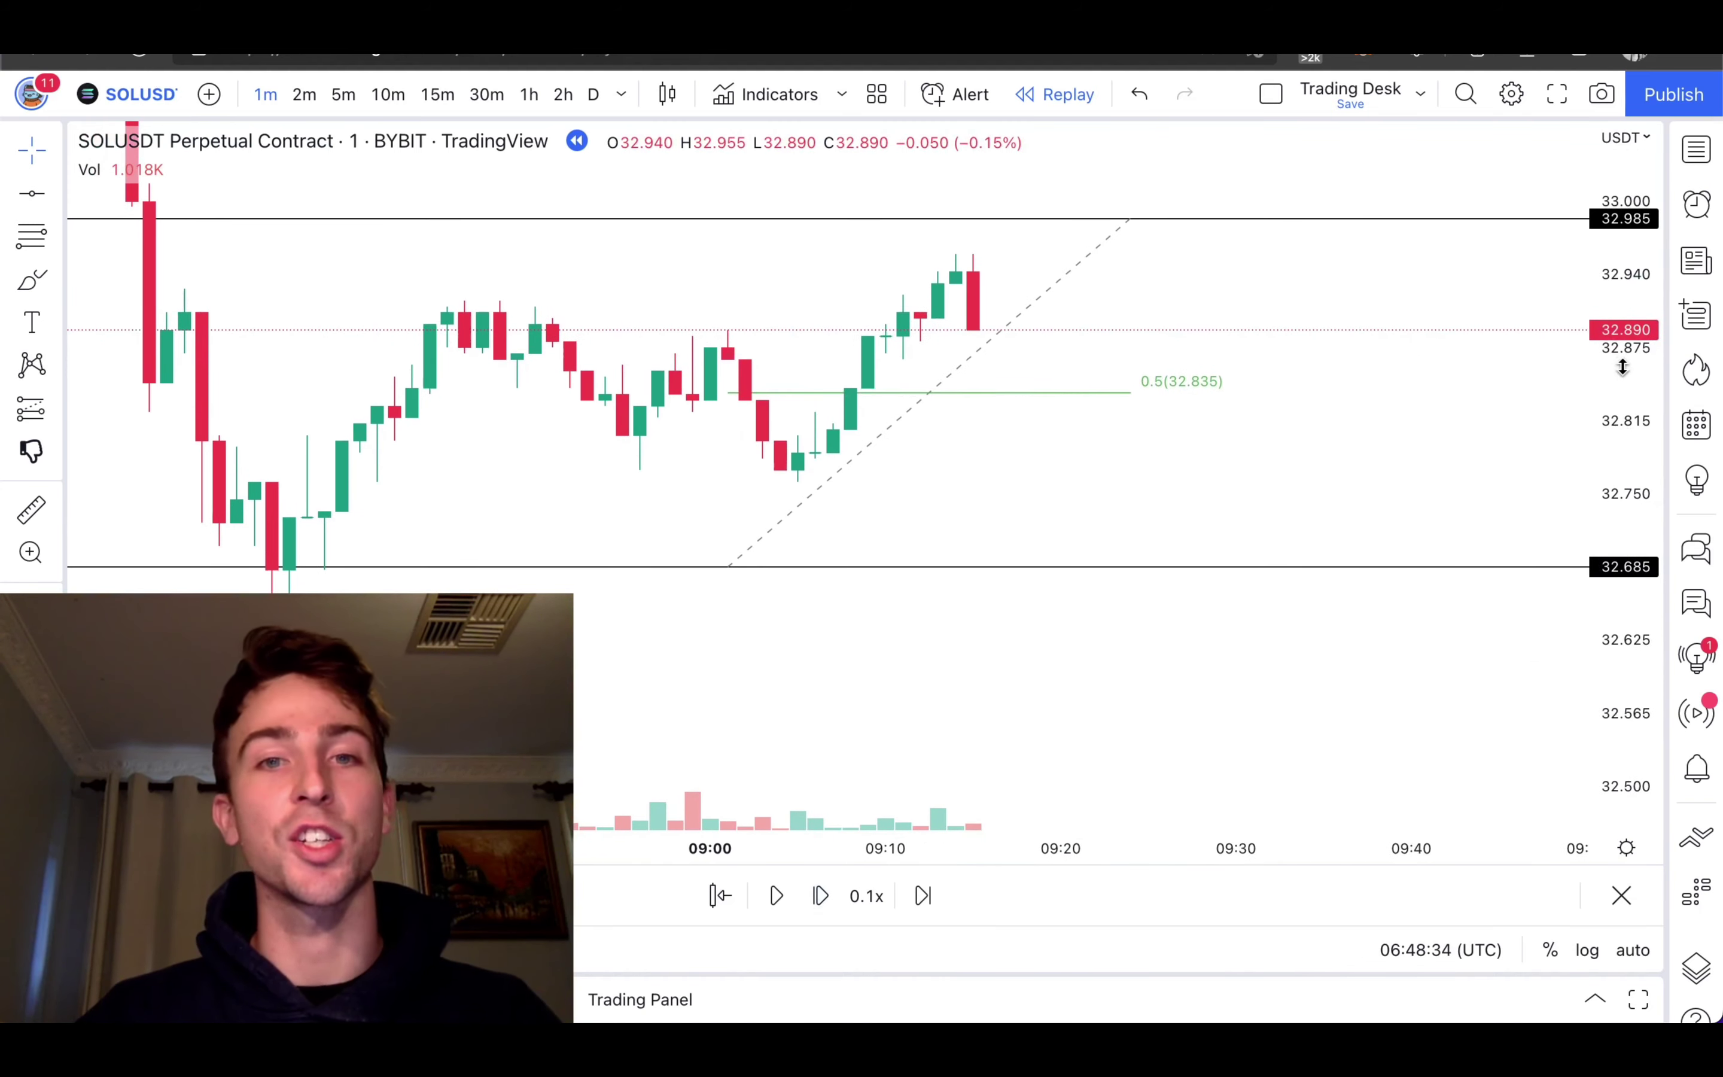
- Place a short position on the latest candle, entering at 32.920
left_click_drag(1381, 384, 1319, 453)
left_click(31, 450)
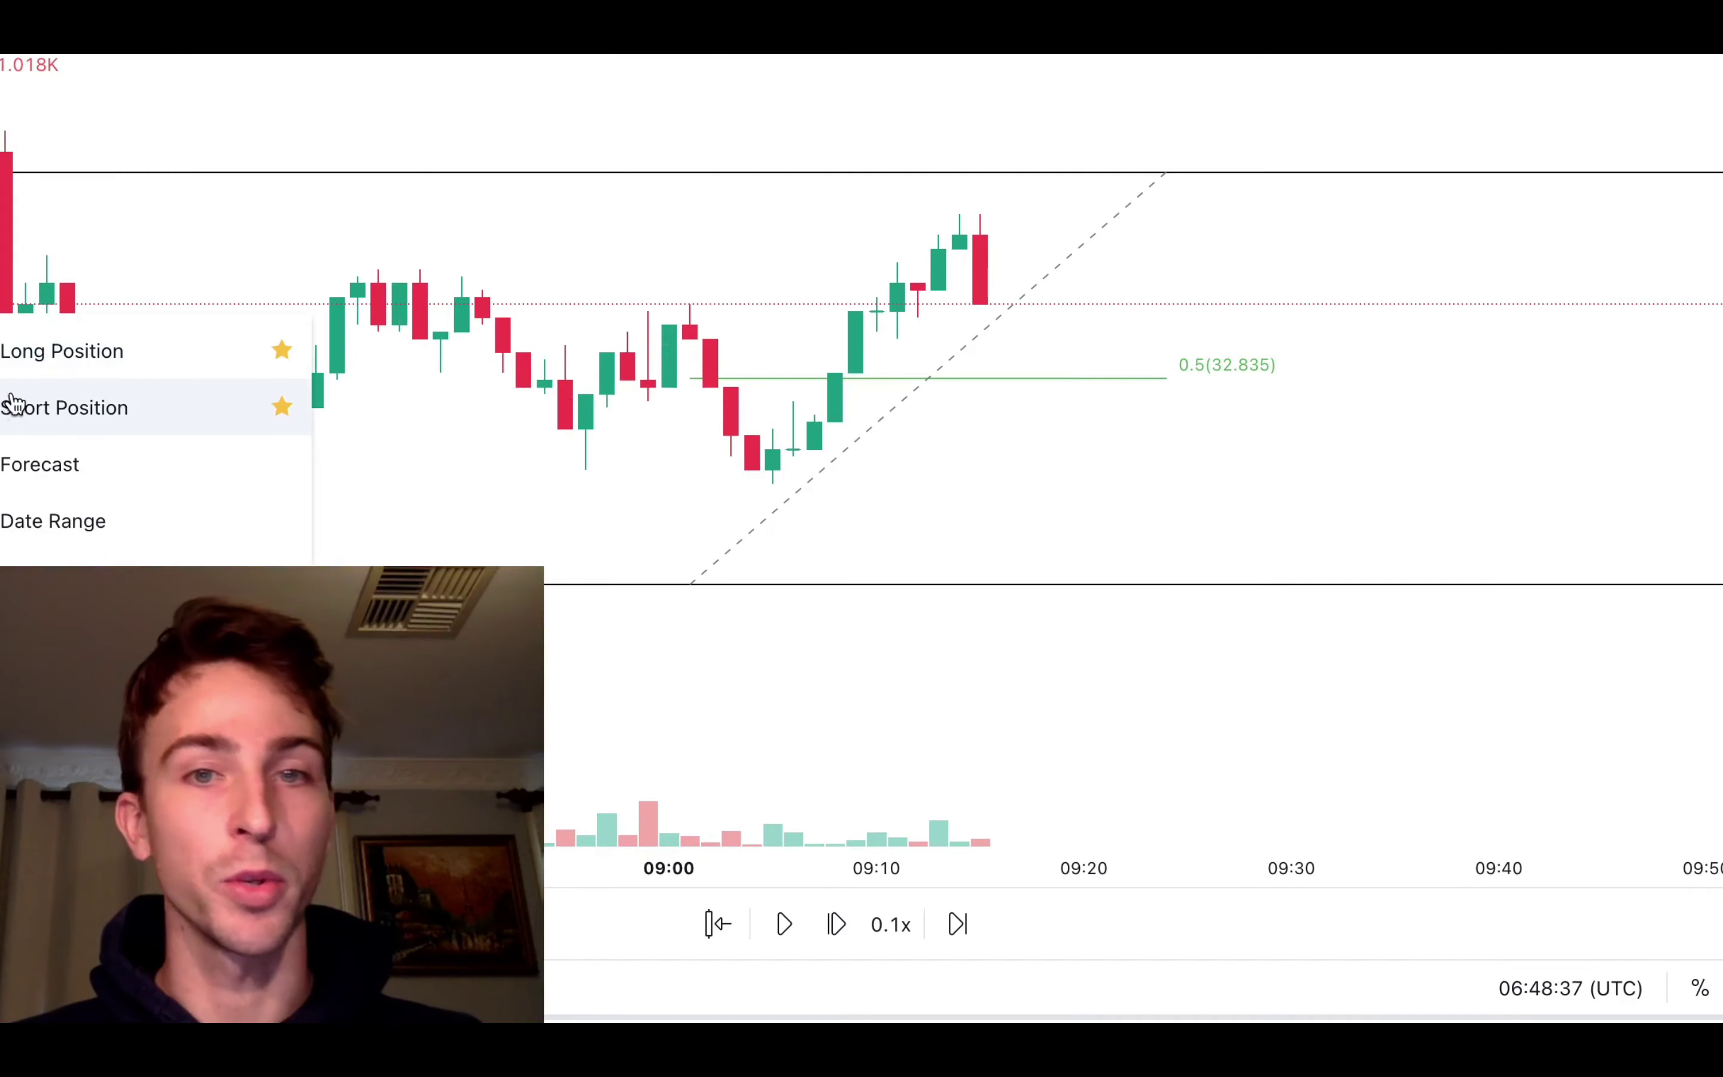
left_click(12, 405)
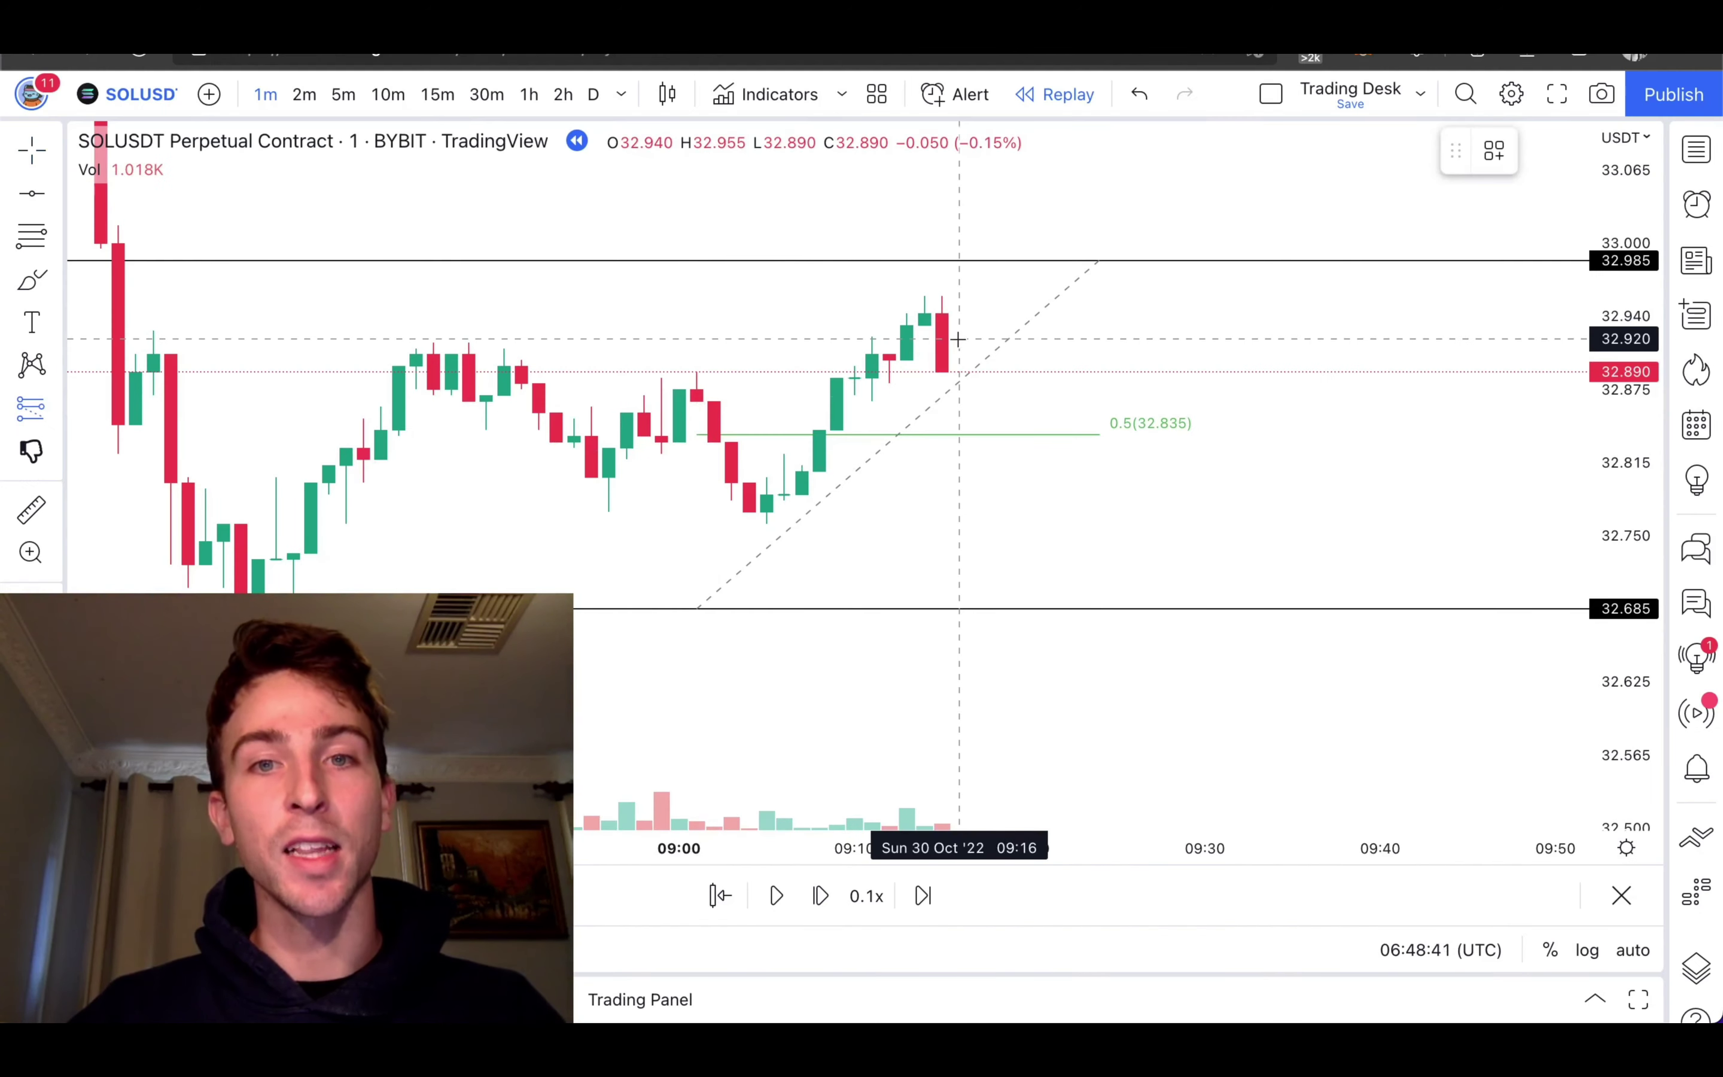
left_click(959, 340)
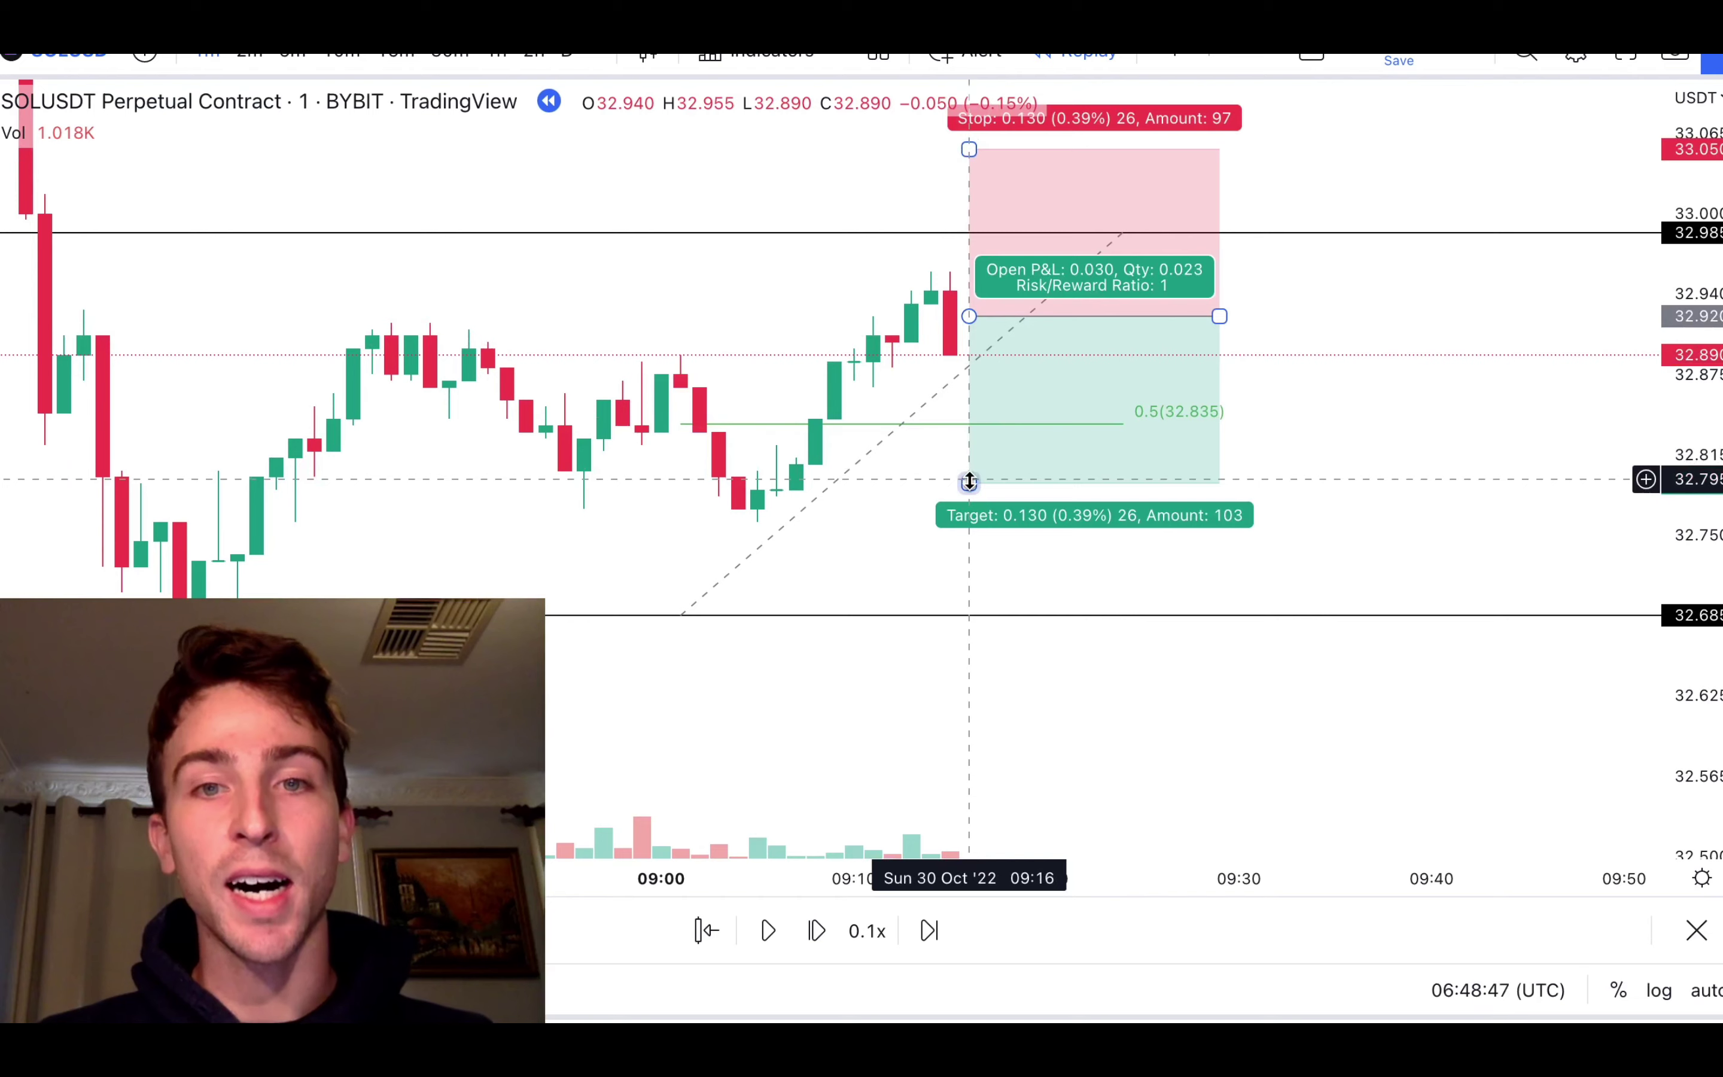
- Set the short's target to 32.695 and raise its stop to about 33.07
left_click_drag(969, 482, 985, 605)
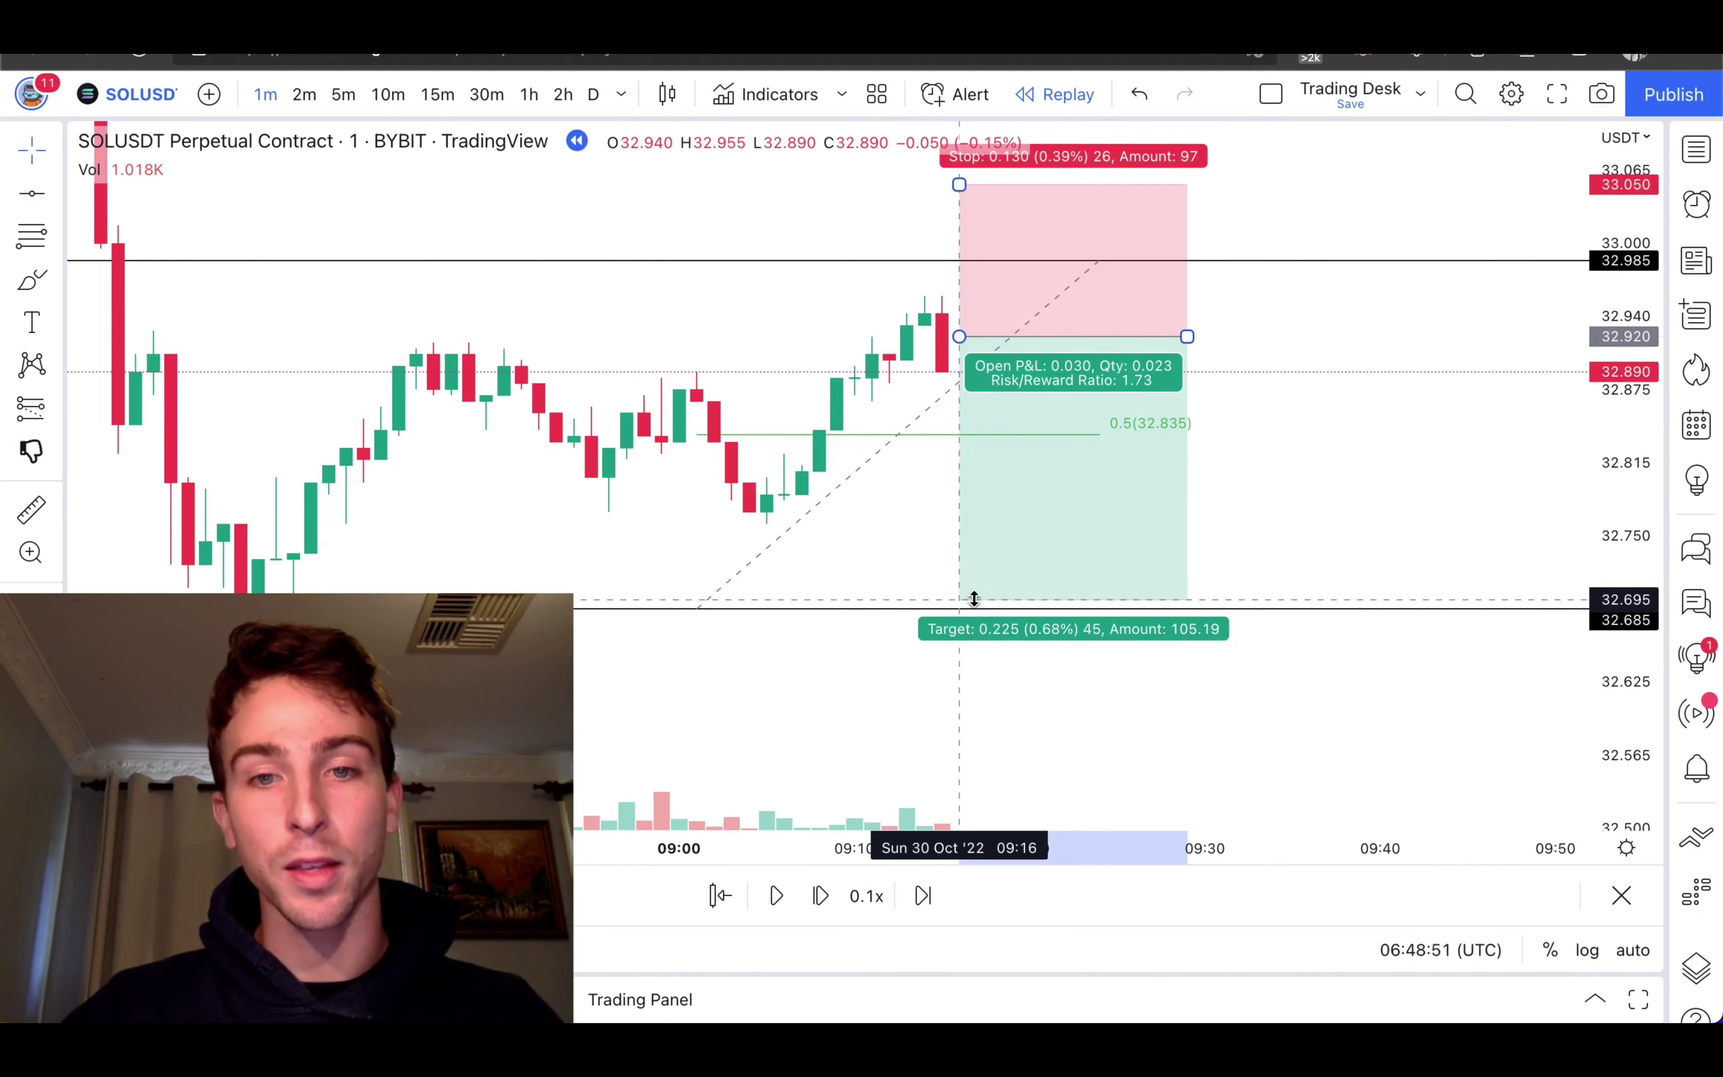
left_click(950, 626)
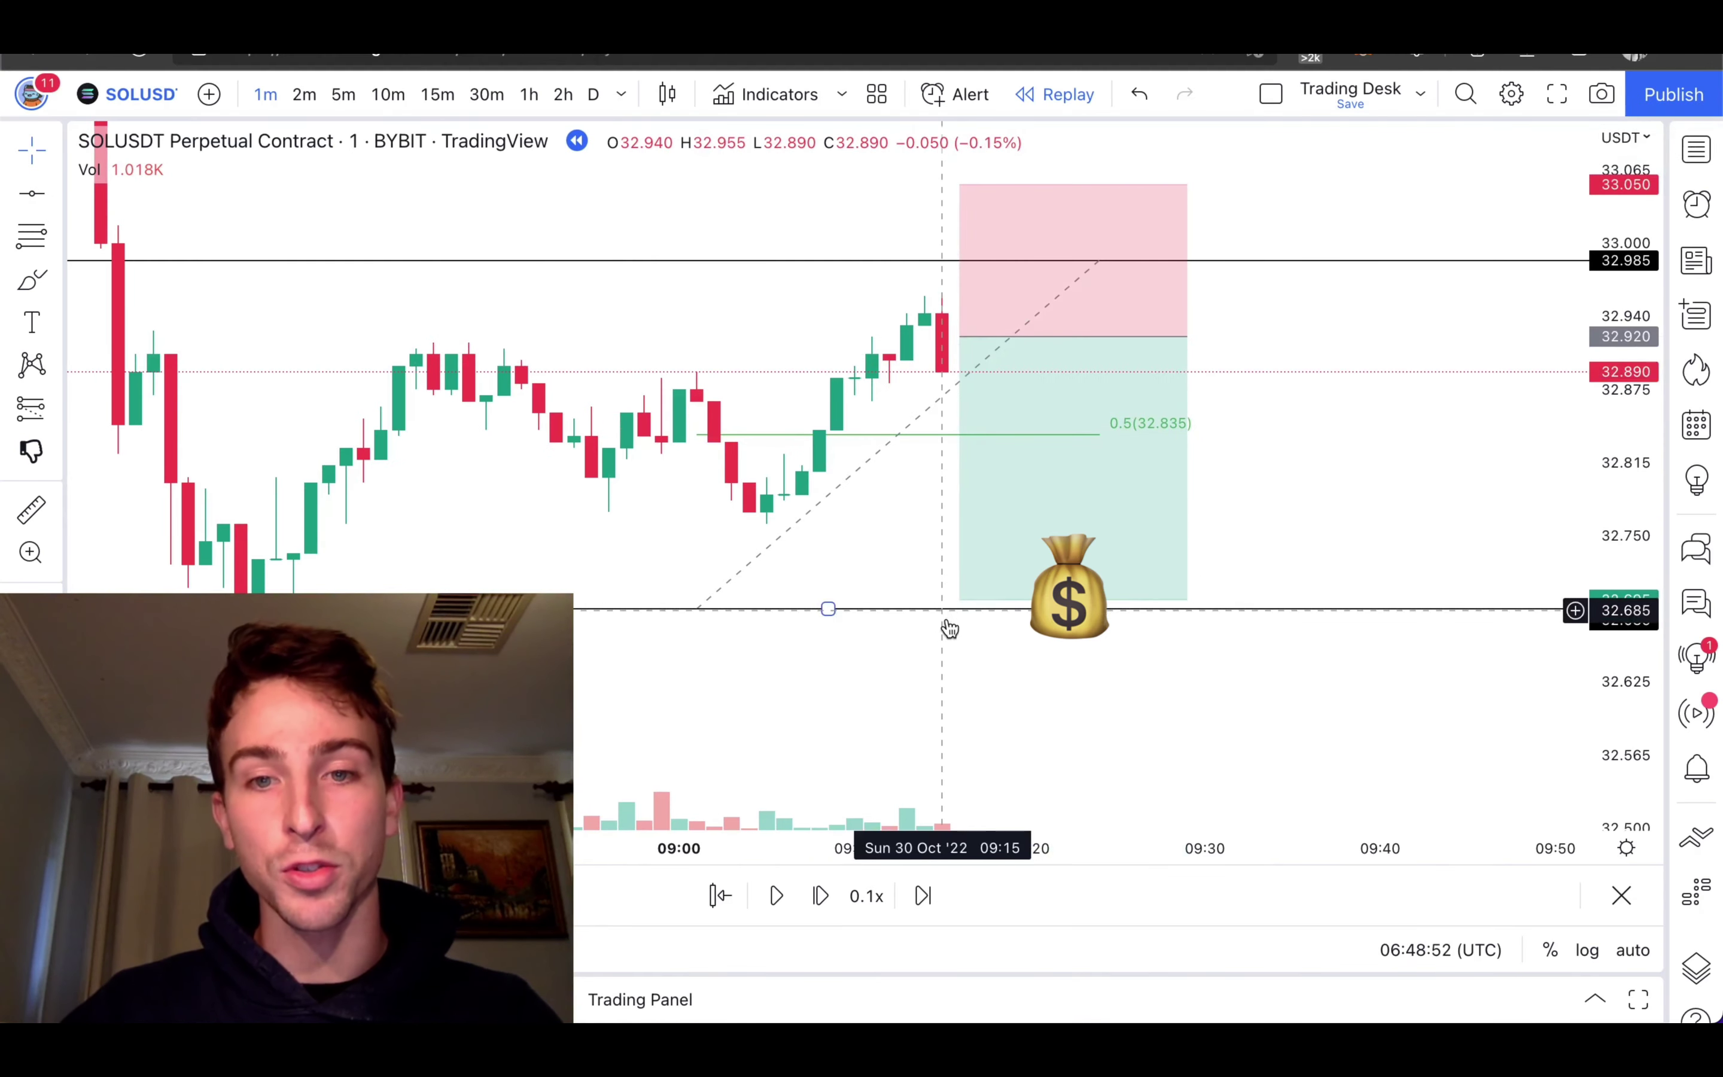
left_click(962, 188)
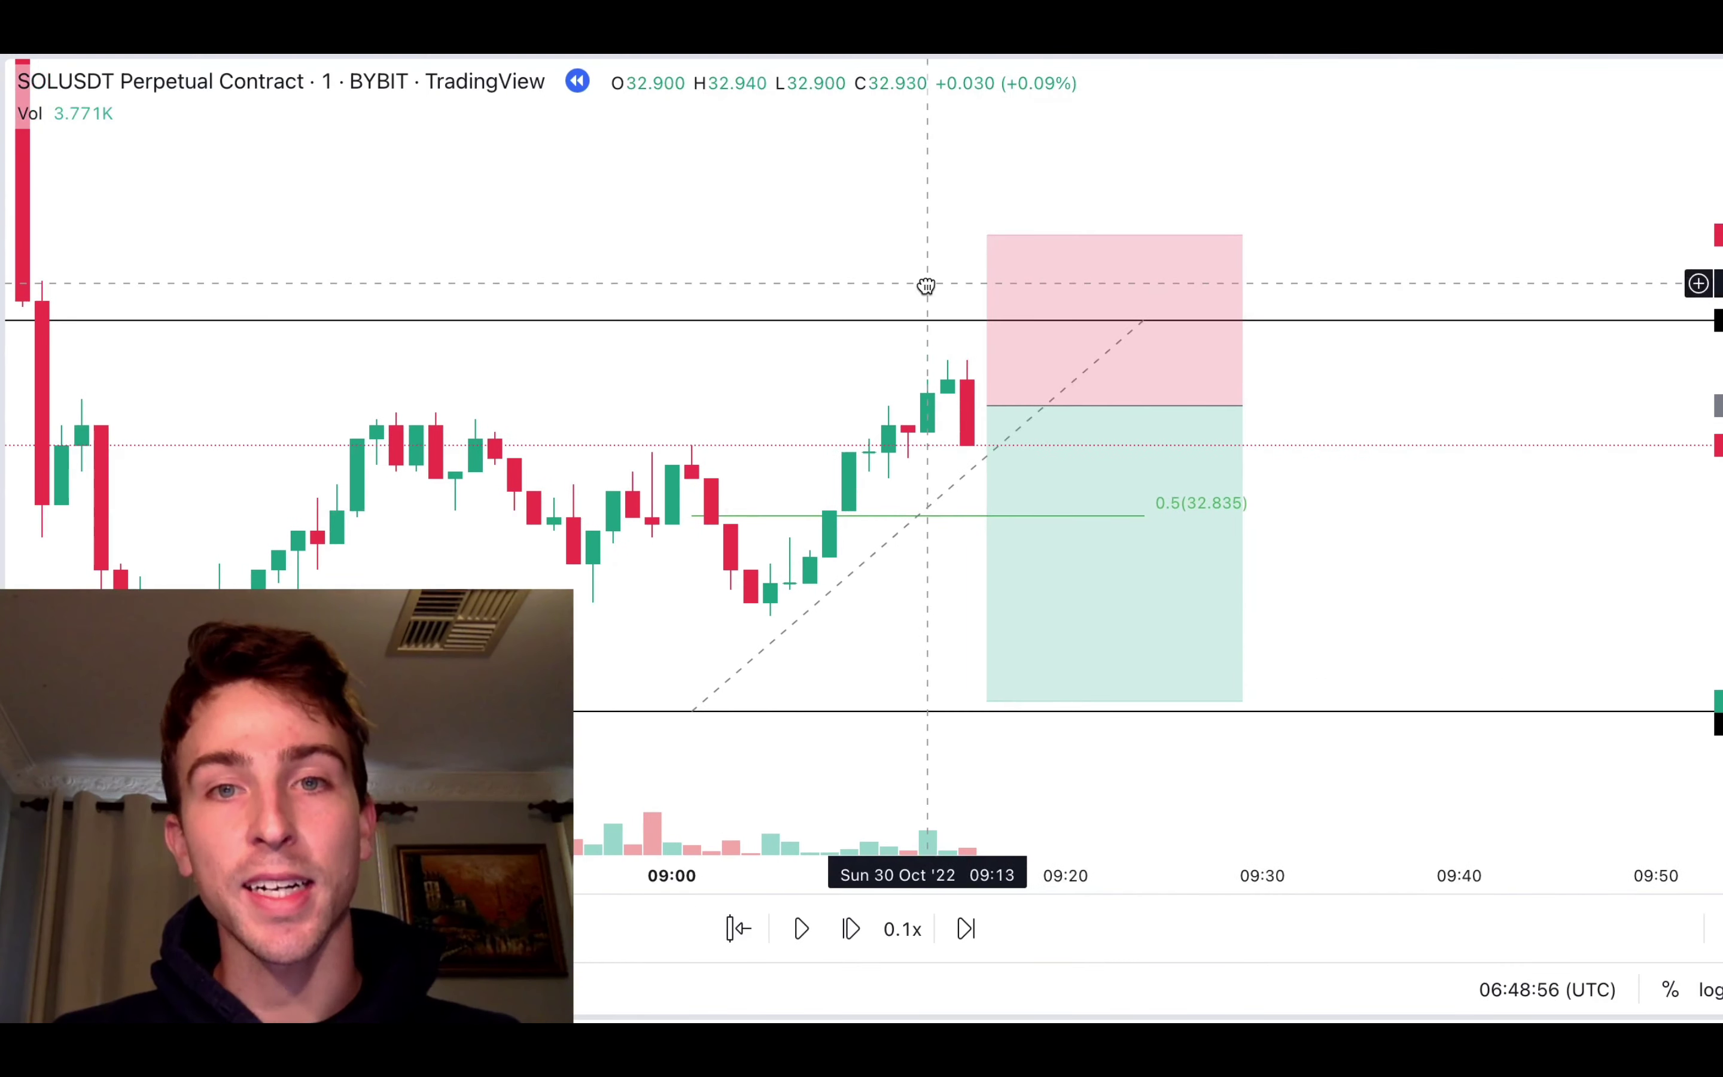
left_click_drag(988, 236, 989, 208)
- Confirm the stop level, then replay two candles until price closes at 32.885
left_click(249, 209)
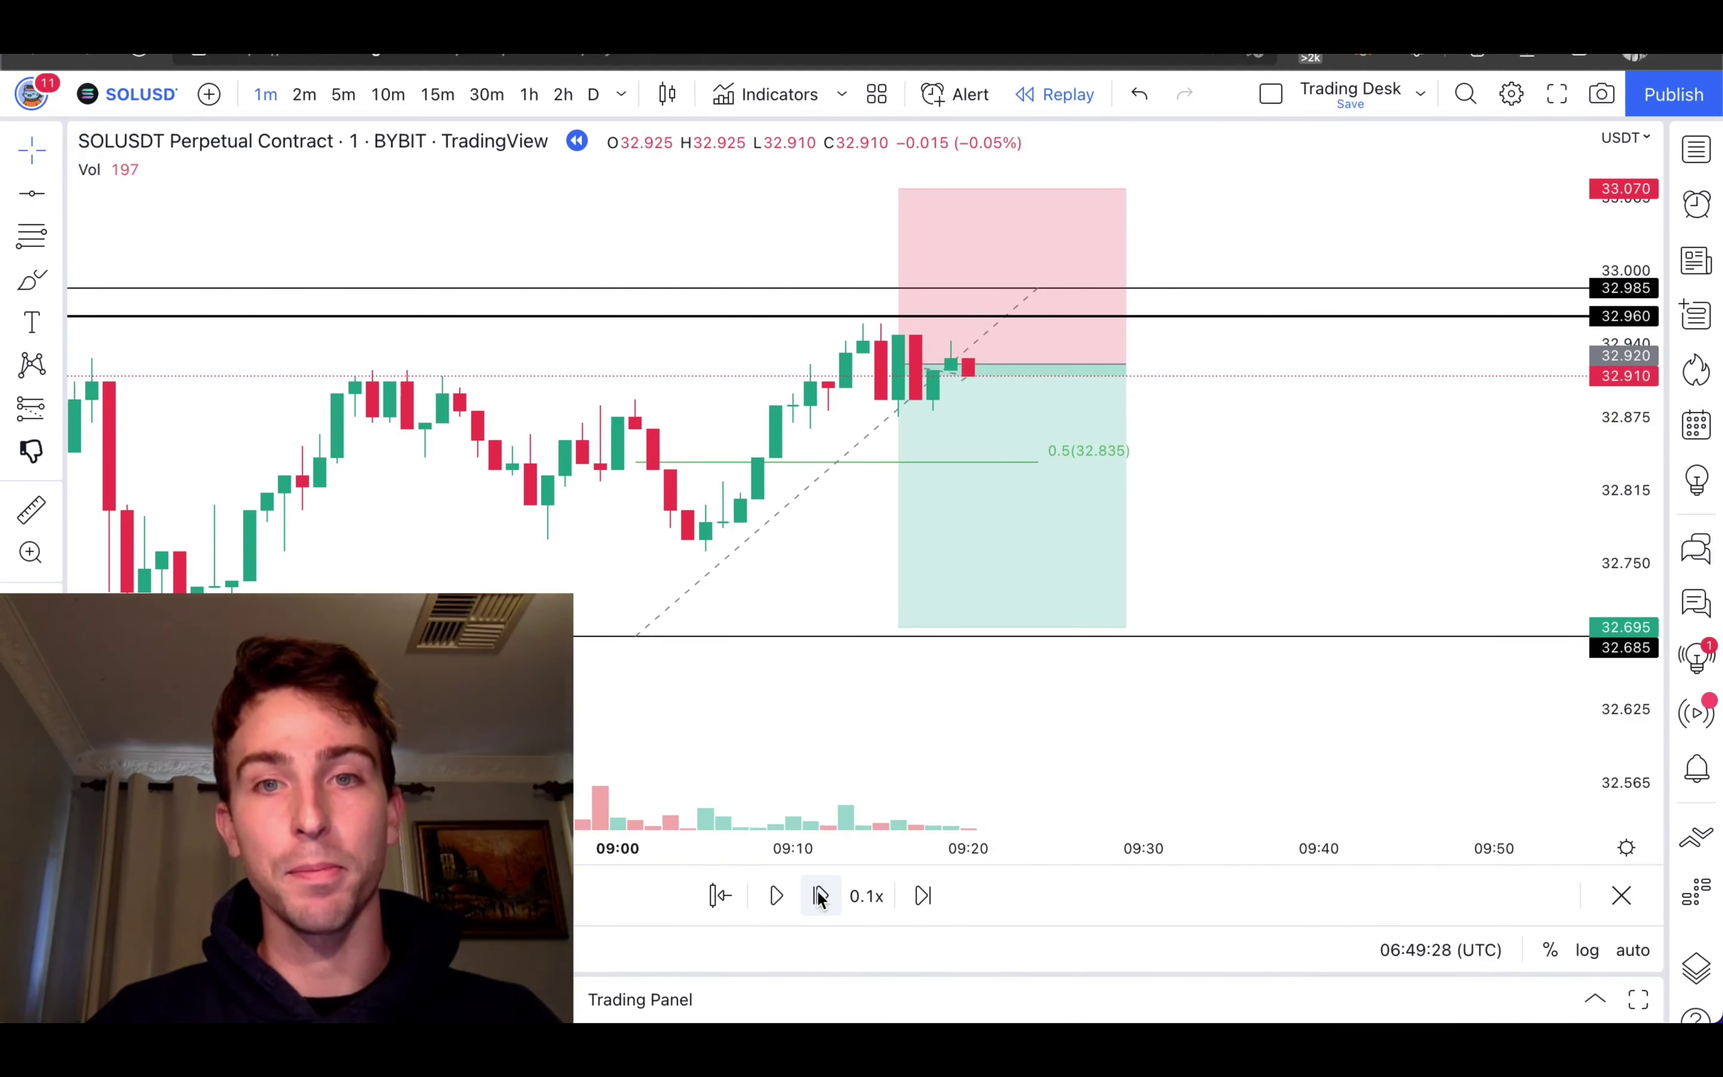
left_click(820, 897)
left_click(819, 897)
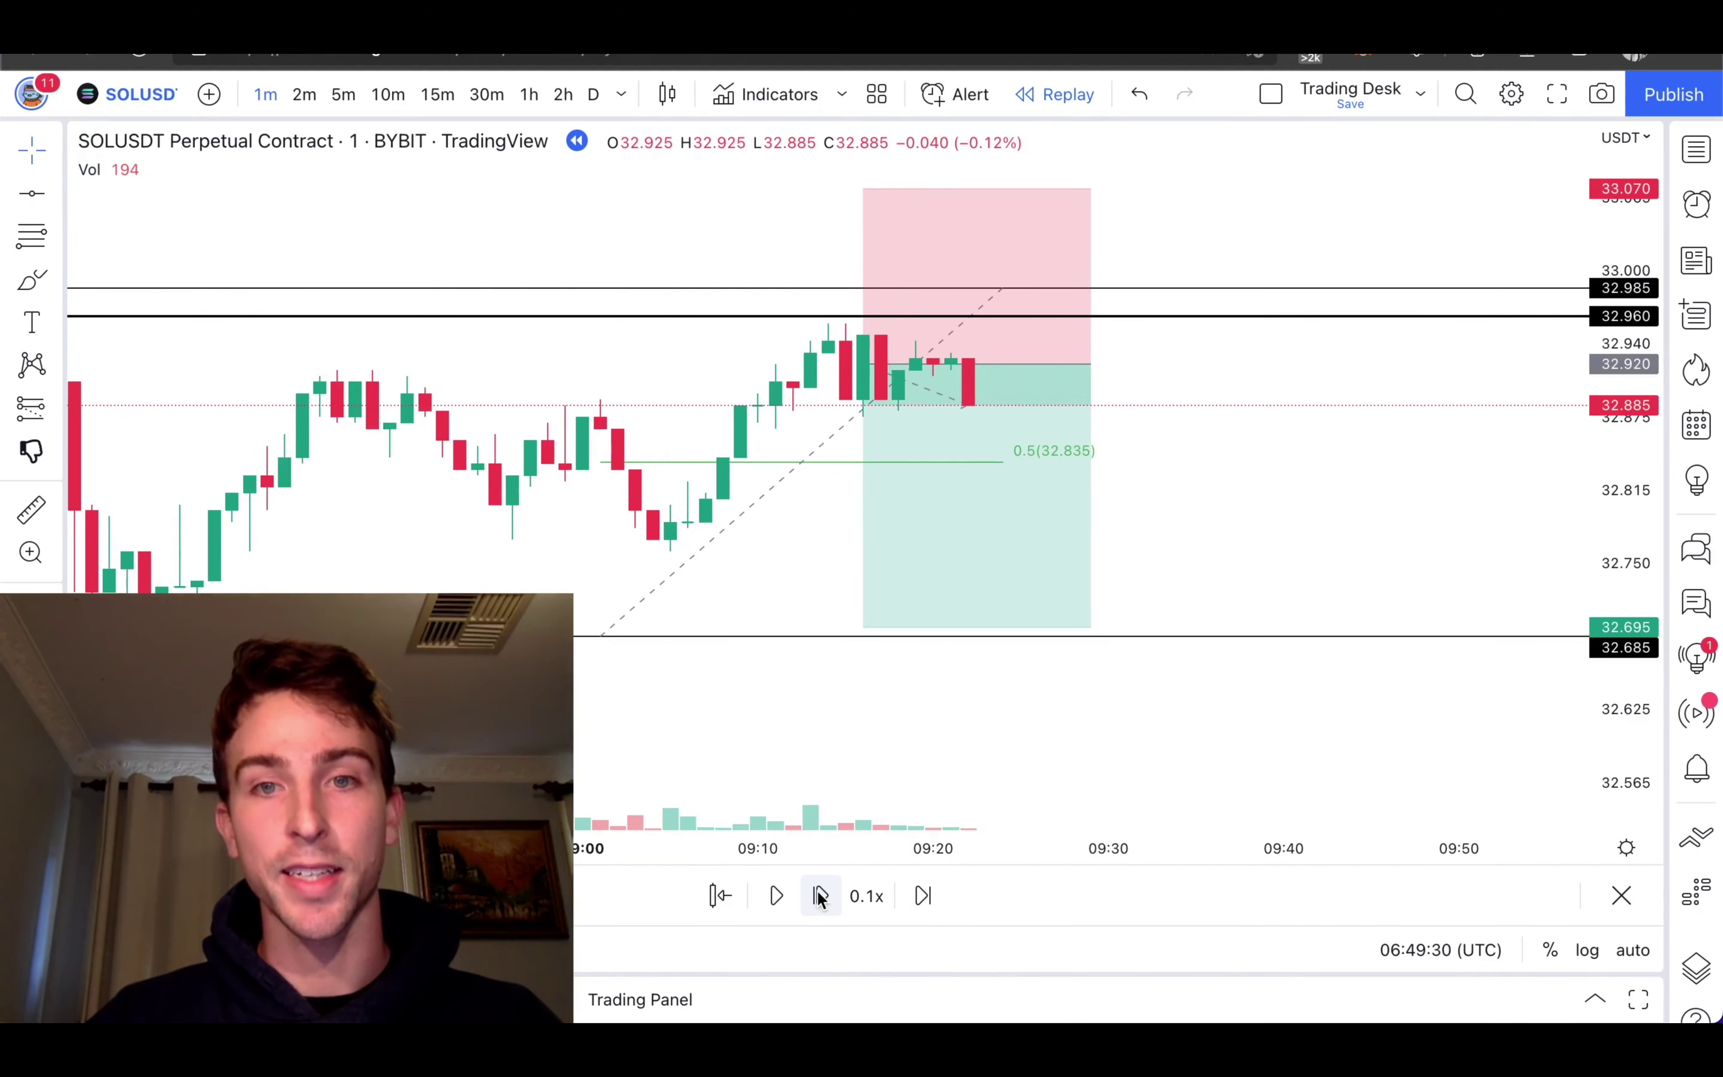
left_click(820, 897)
left_click(819, 896)
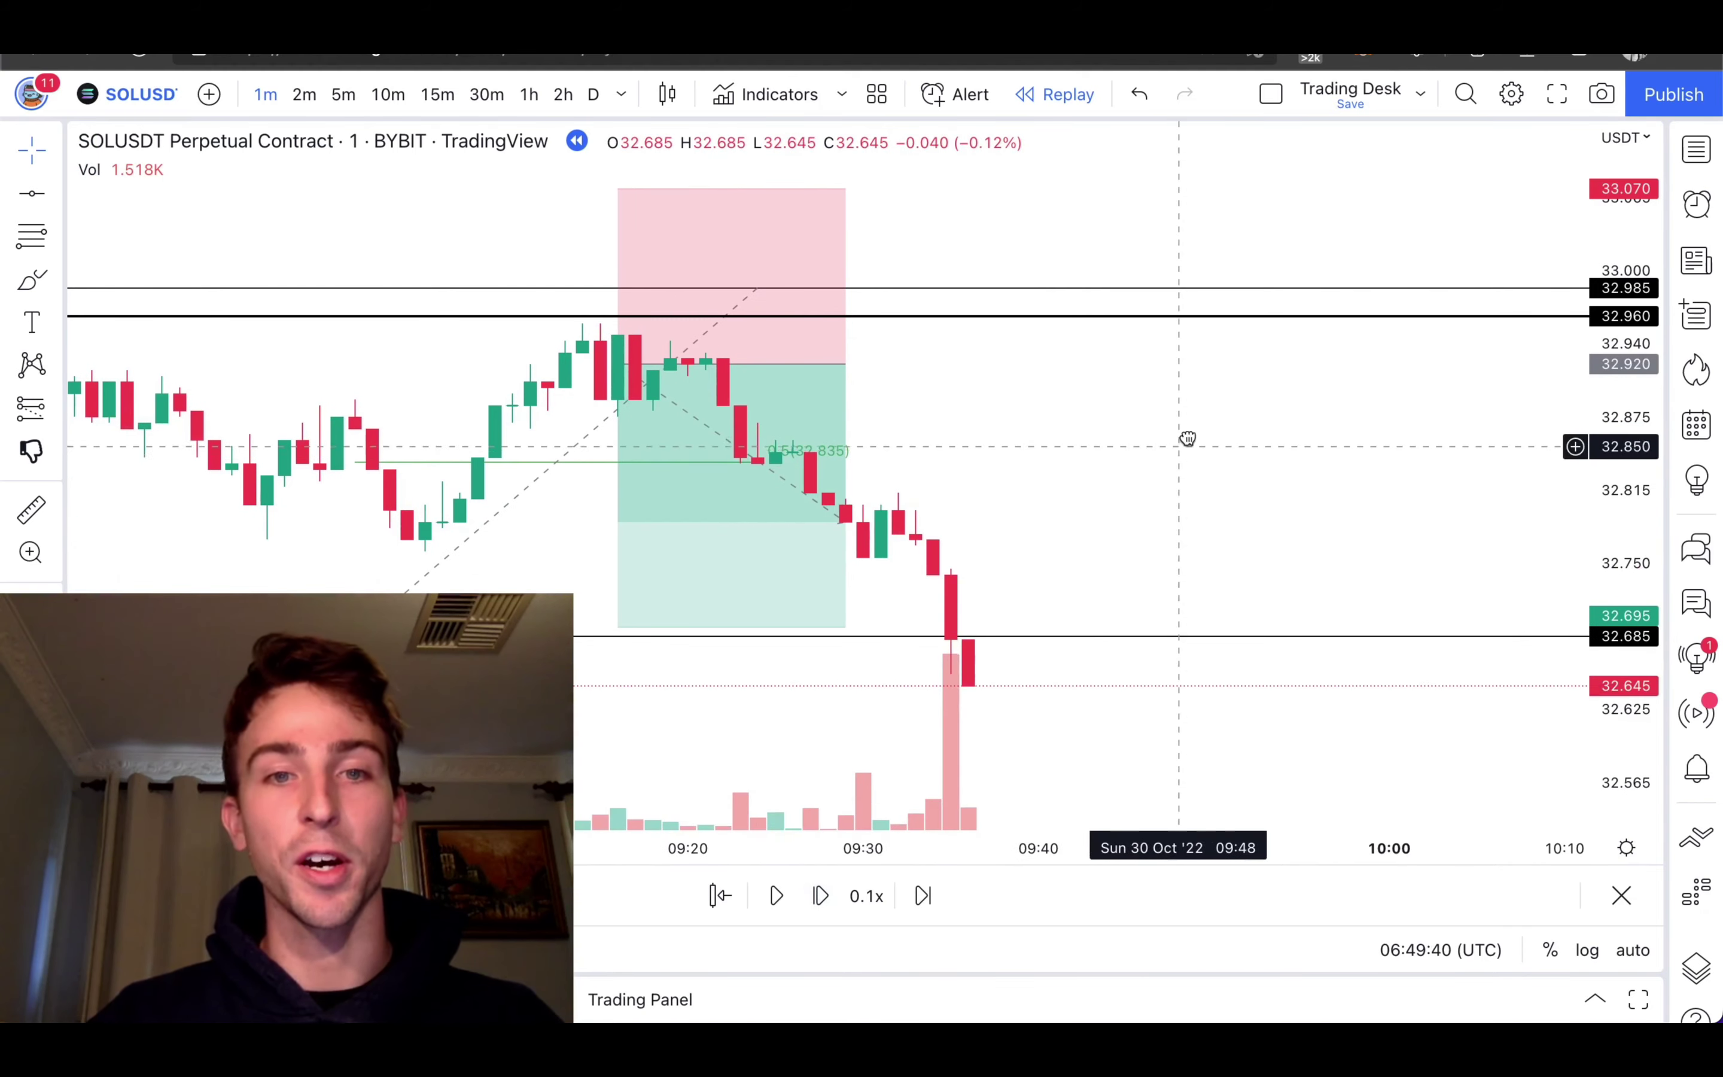